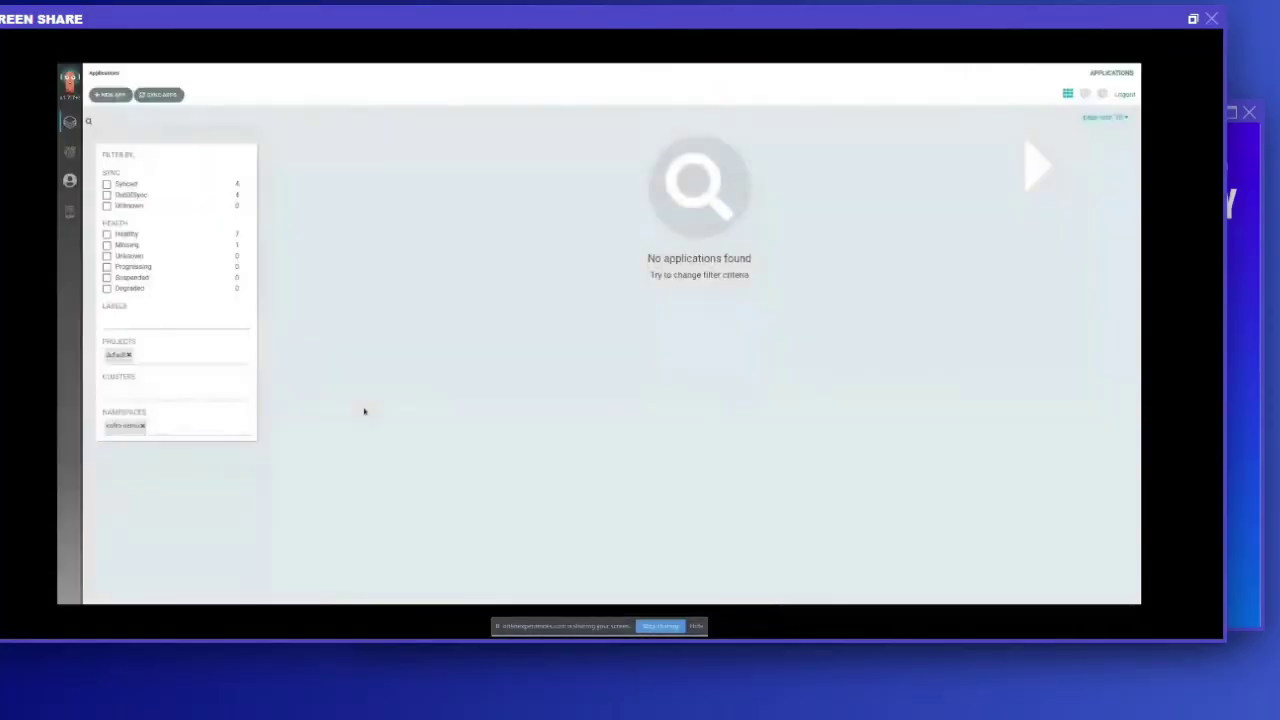
# - Start a new application named kafka-demo in the default project with auto-create namespace enabled
pyautogui.click(116, 95)
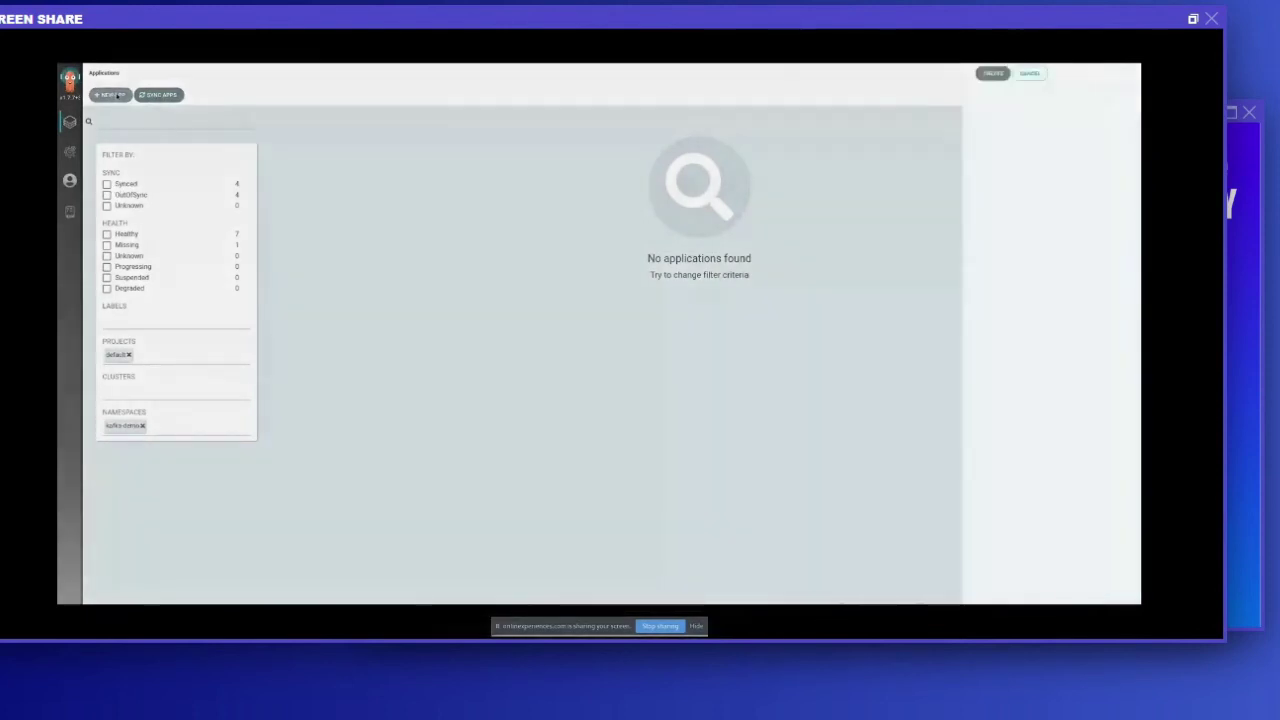
pyautogui.click(344, 140)
pyautogui.write('ka')
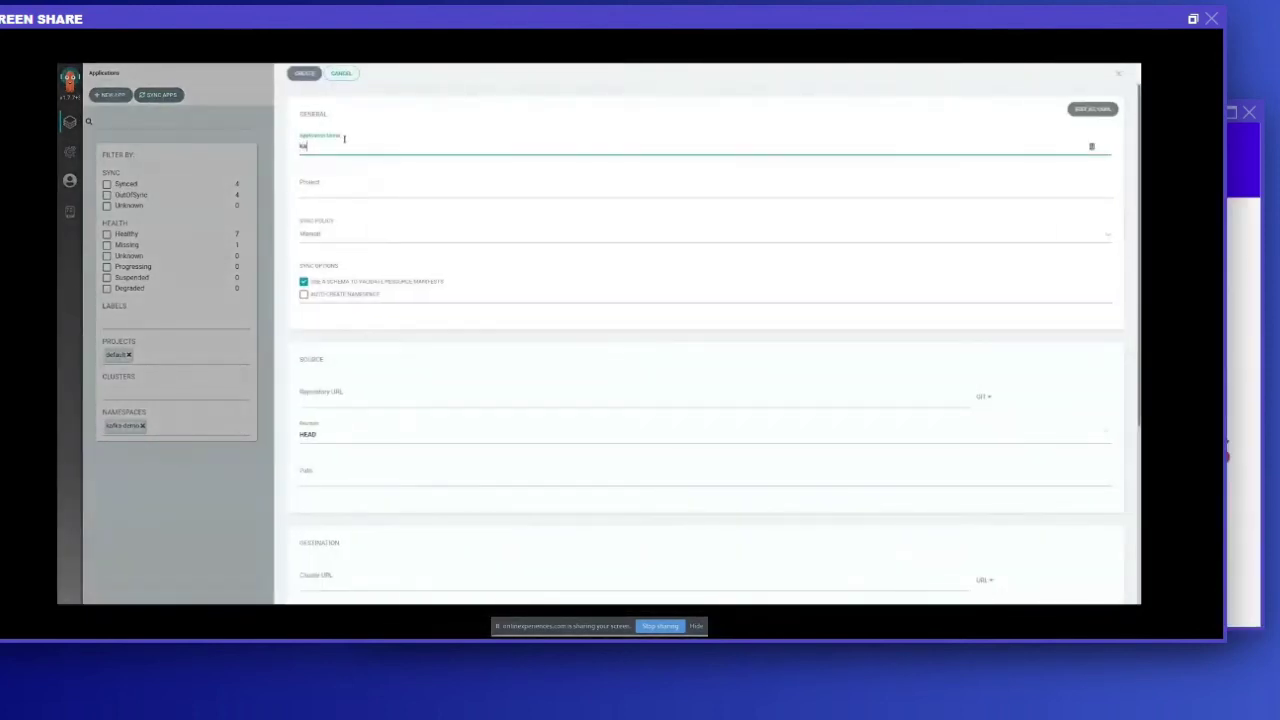
pyautogui.write('fka-demo')
pyautogui.click(334, 185)
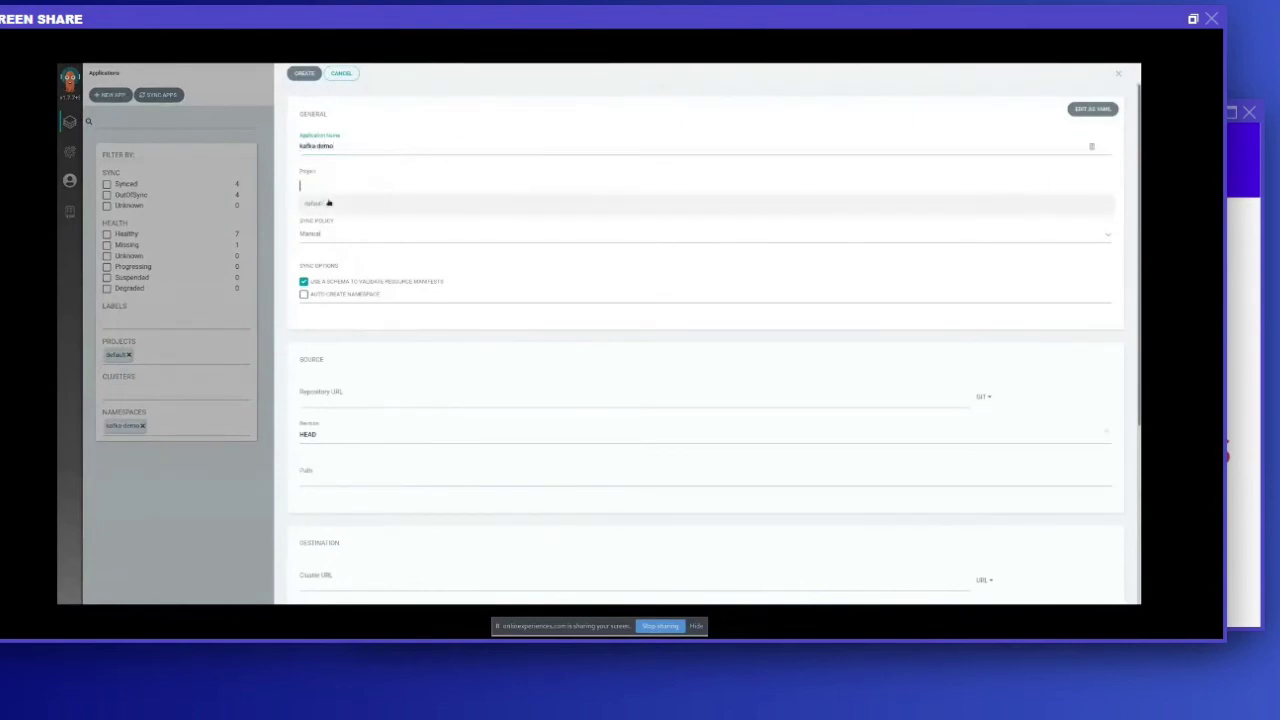
pyautogui.click(328, 202)
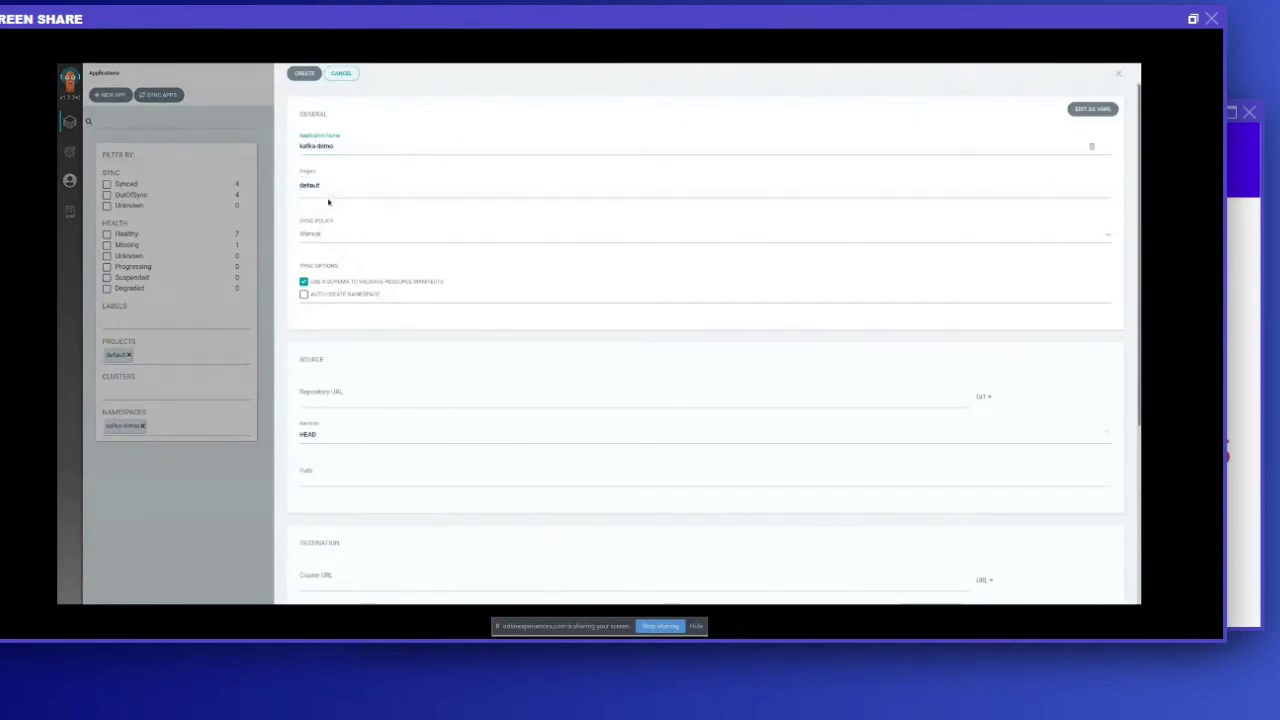
pyautogui.click(340, 296)
pyautogui.click(350, 393)
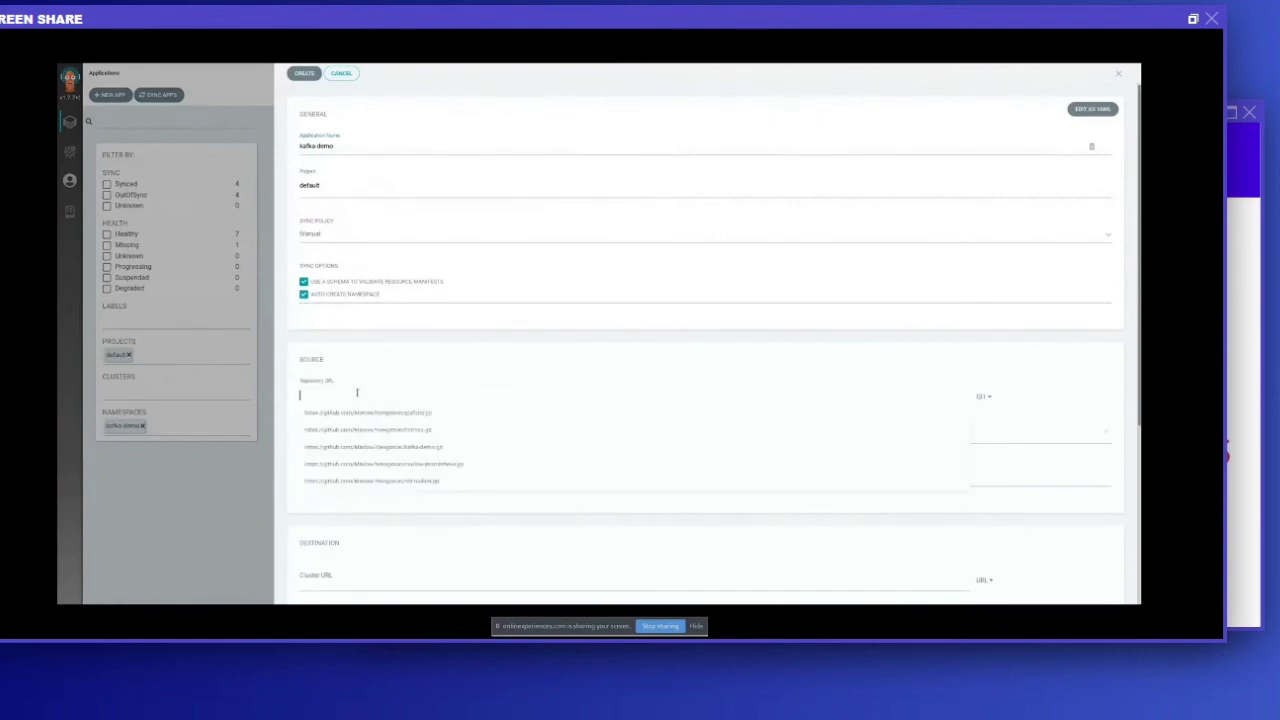
pyautogui.click(402, 446)
pyautogui.click(391, 469)
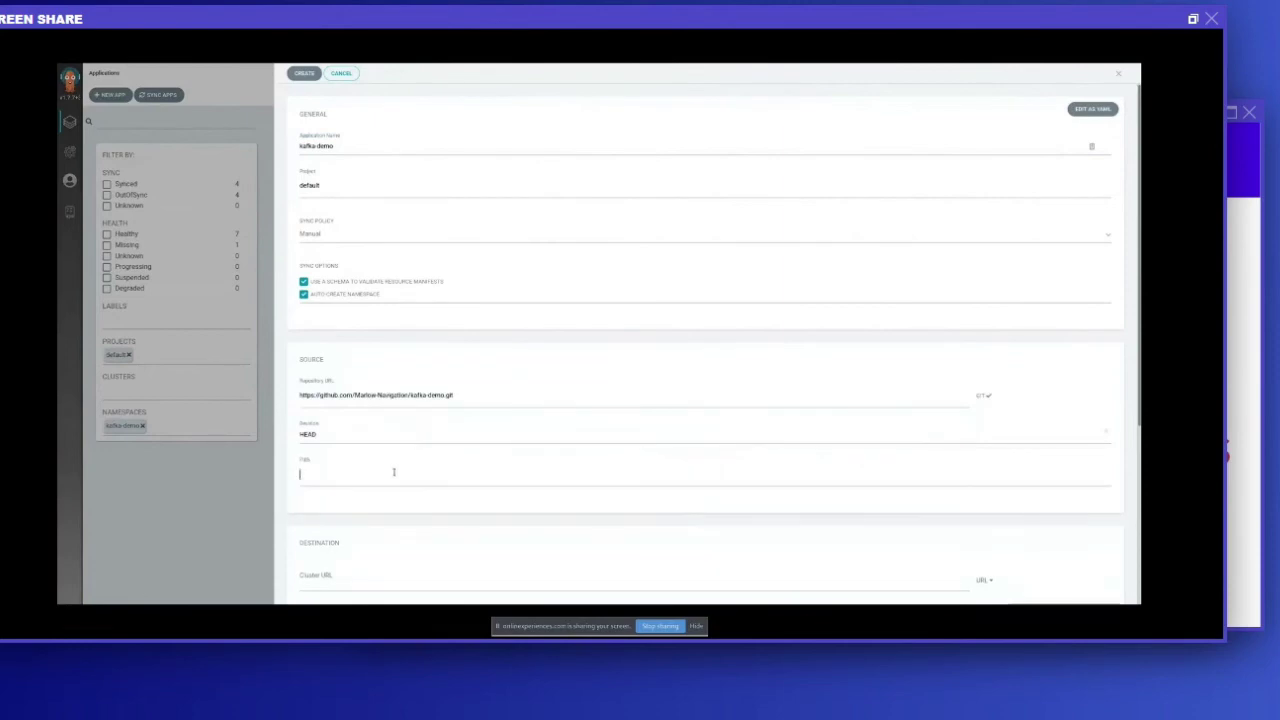
# - Set the destination to the api.marlow cluster URL on port 6443 with the namespace kafka-demo
pyautogui.click(392, 570)
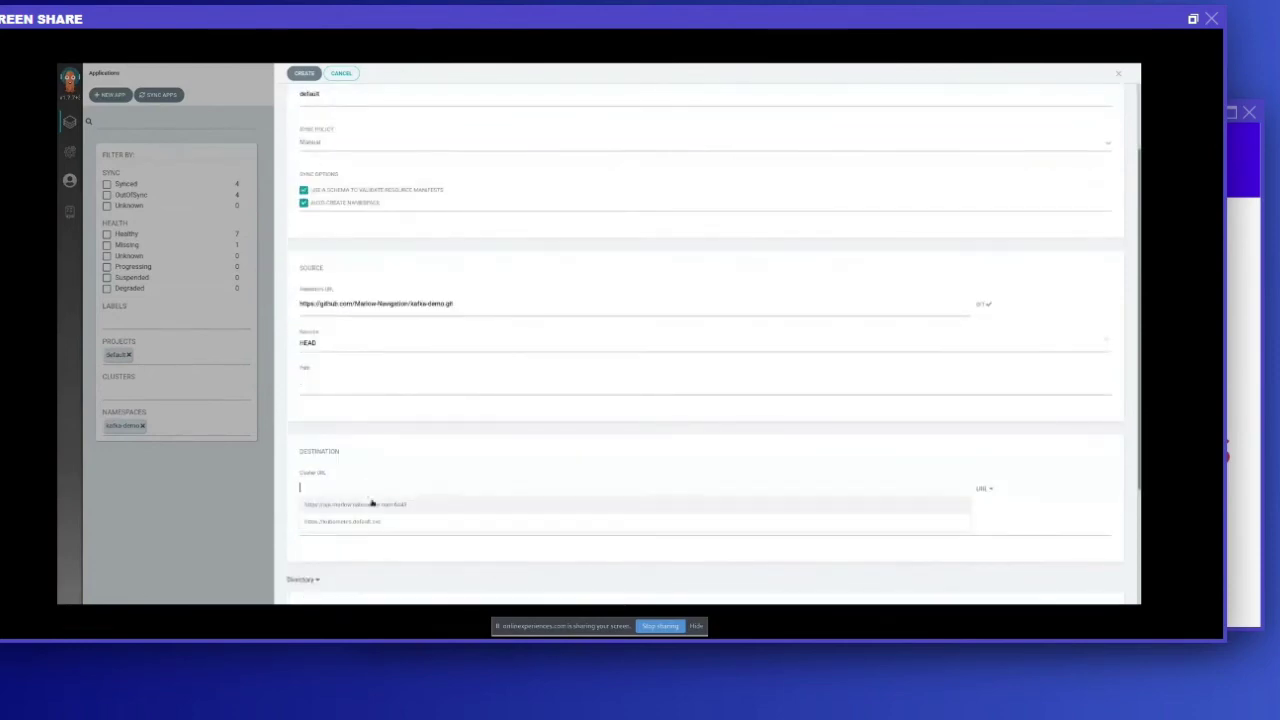
pyautogui.click(389, 507)
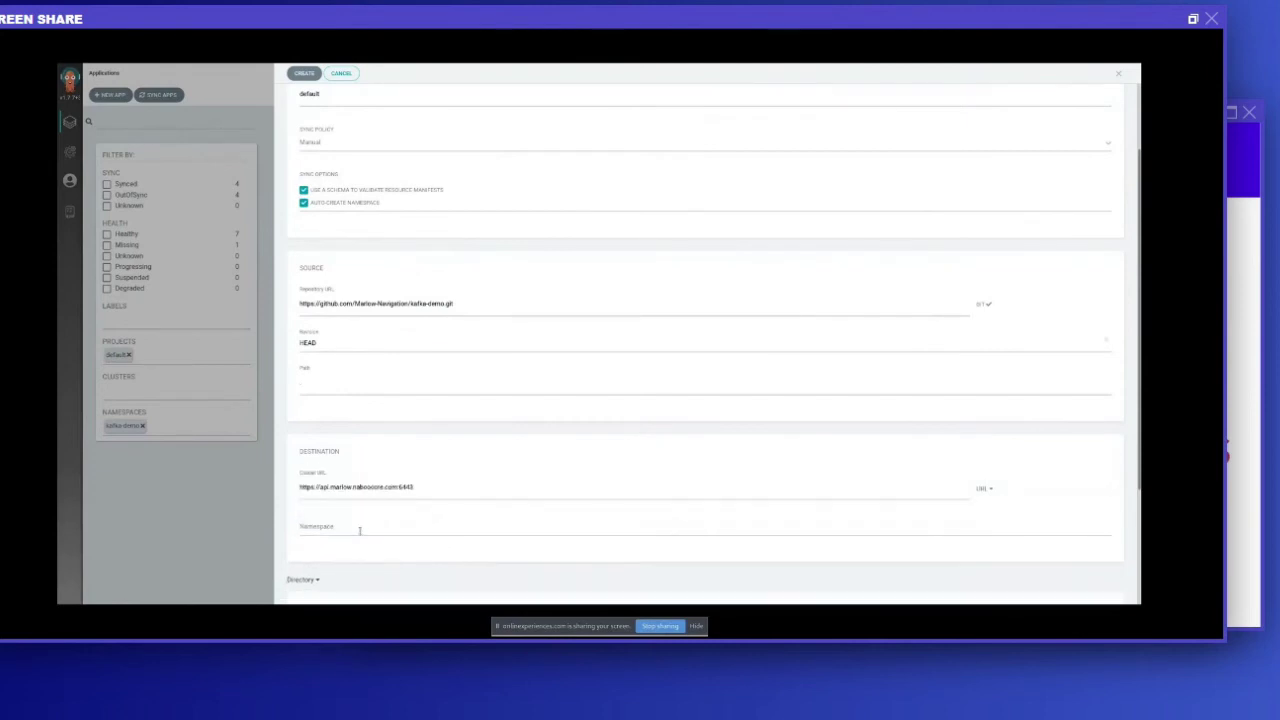
pyautogui.click(360, 531)
pyautogui.write('kafka-demo')
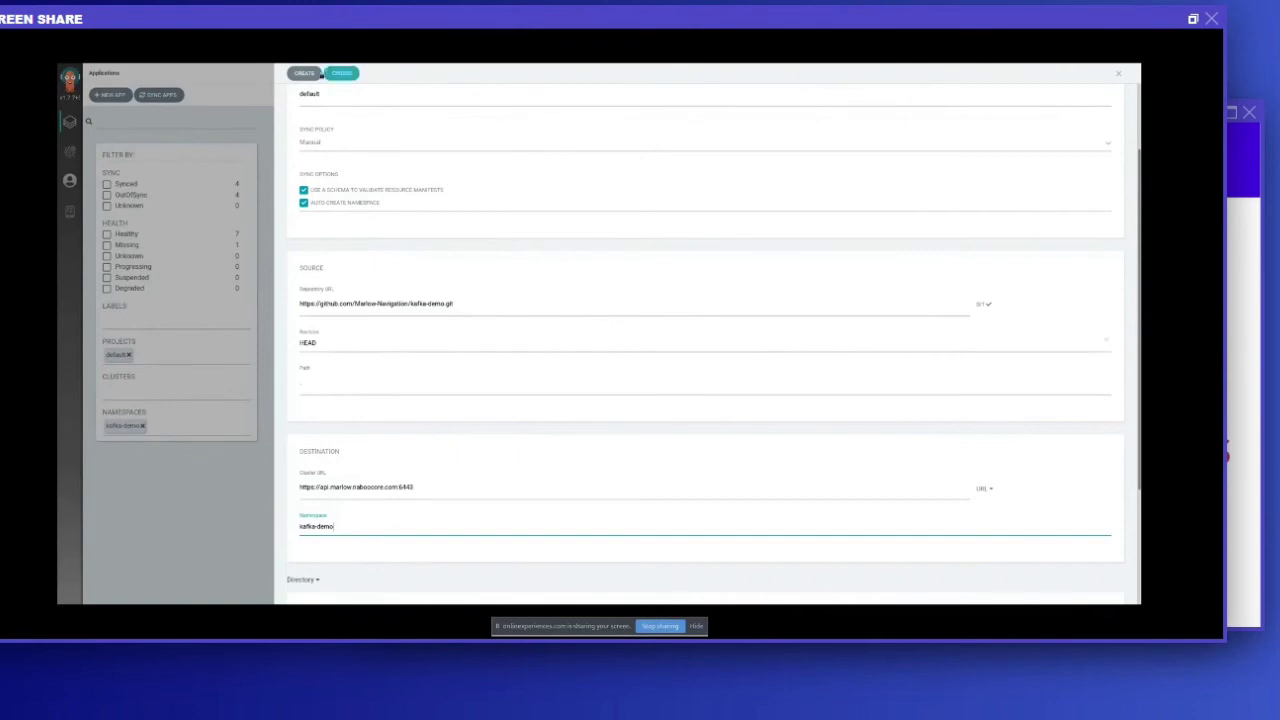
# - Create the kafka-demo application and synchronize it
pyautogui.click(301, 76)
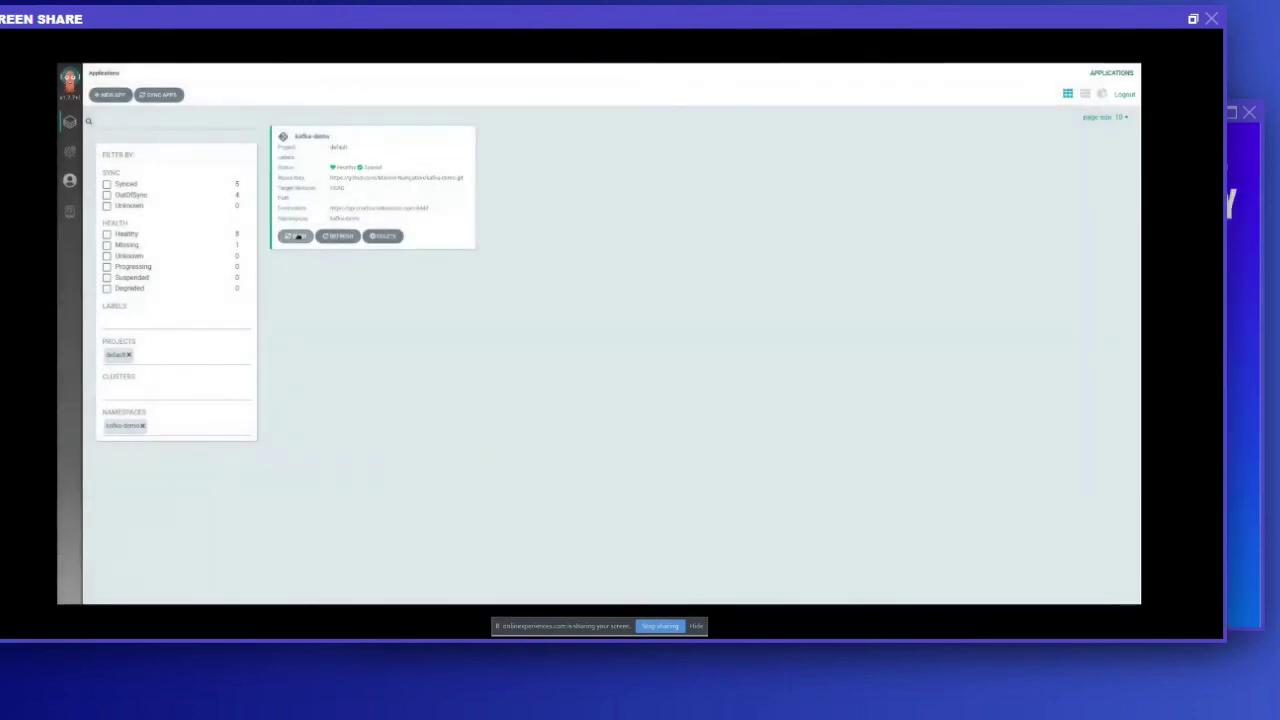
pyautogui.click(295, 236)
pyautogui.click(925, 74)
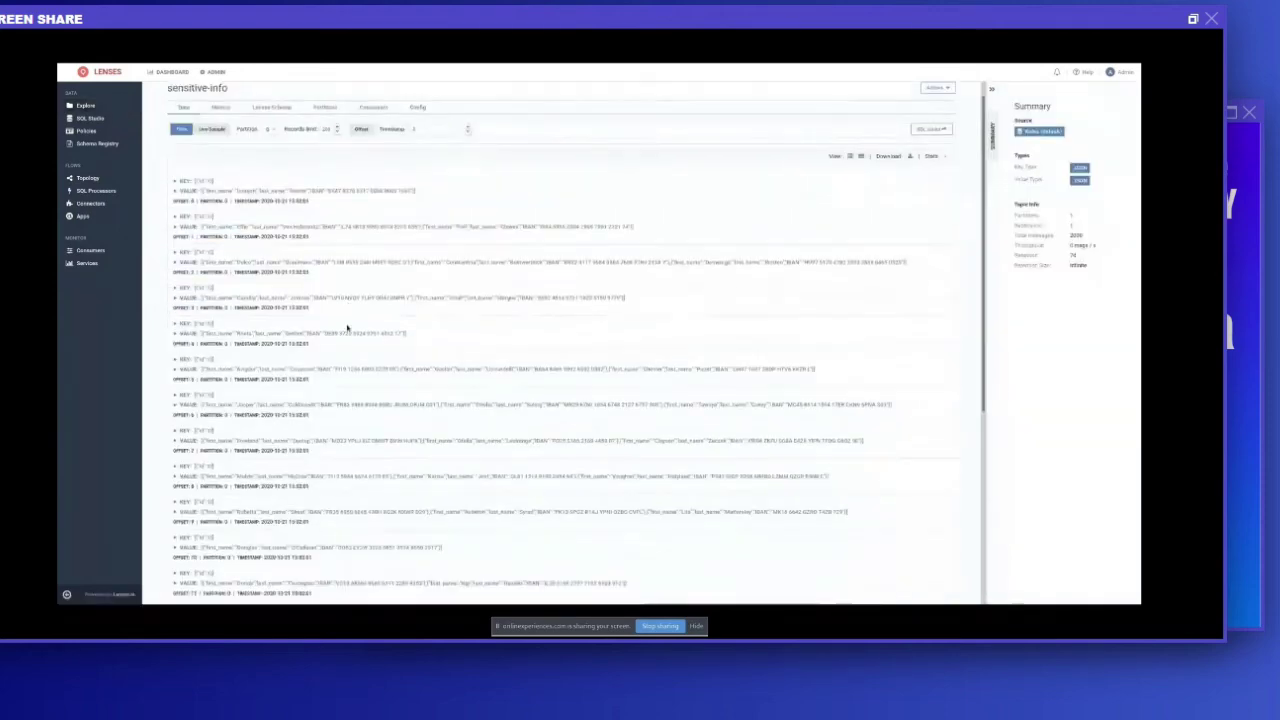
# - Examine the messages stored in the sensitive-info topic in Lenses
pyautogui.scroll(-3, 345, 329)
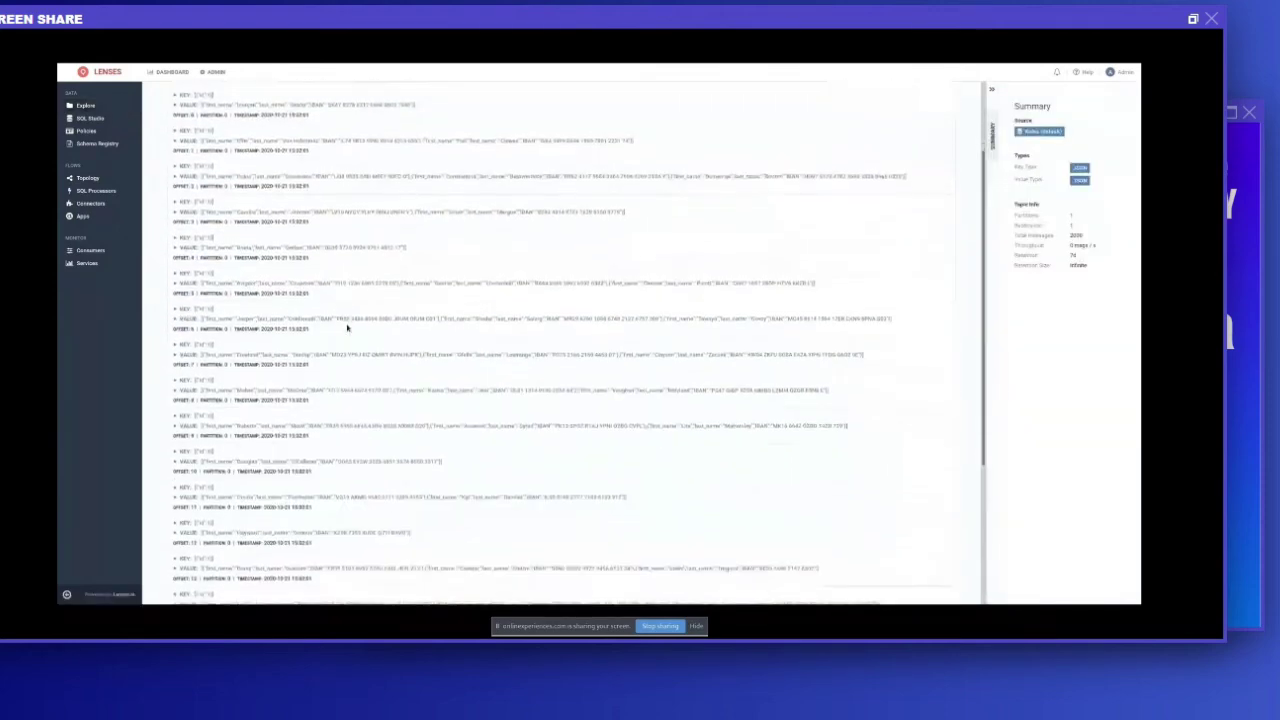
pyautogui.scroll(5, 349, 320)
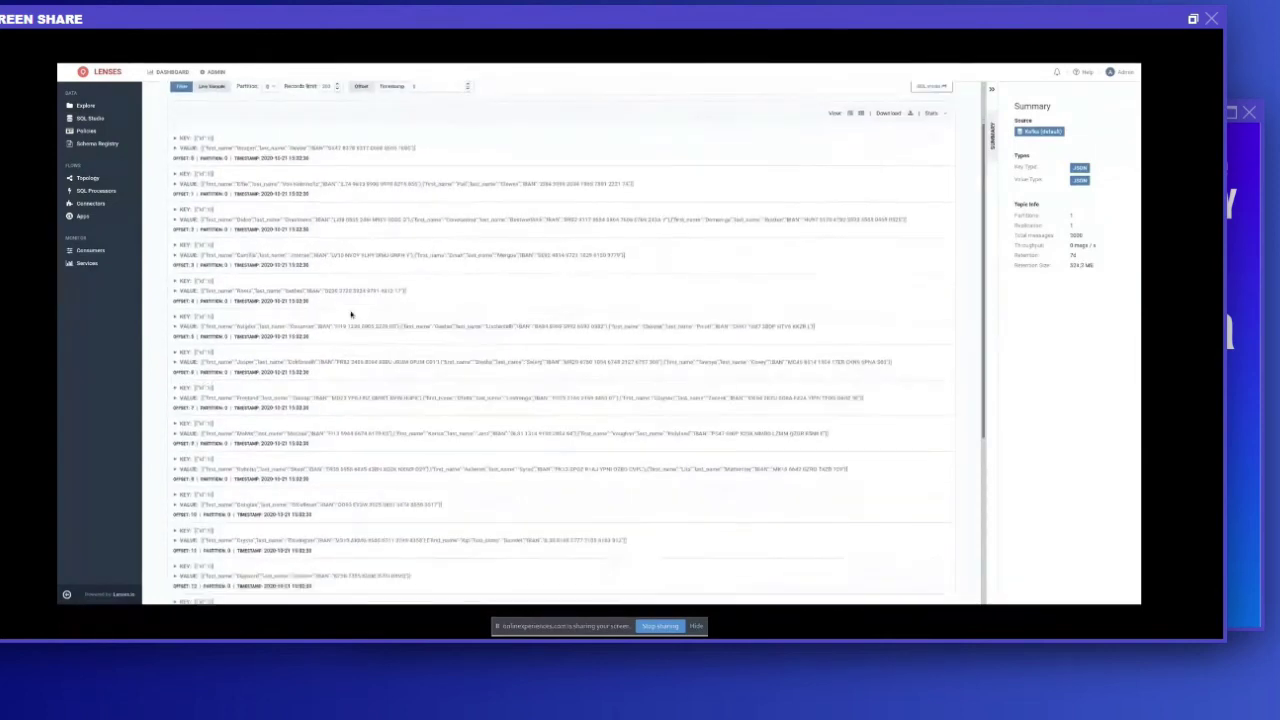
pyautogui.scroll(-5, 350, 315)
pyautogui.scroll(3, 350, 315)
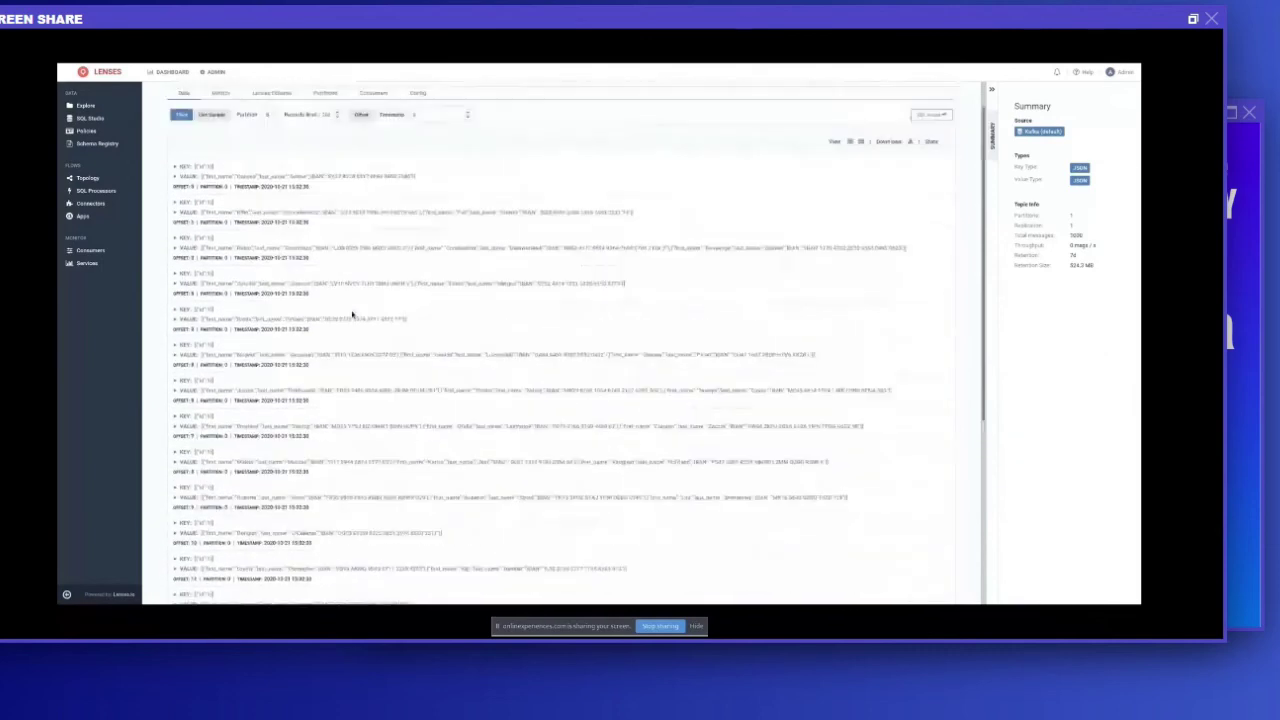
# - In Portshift's policies, start a new connection rule with the lenses pod, identified by name, as its source
pyautogui.hotkey('alt', 'Left')
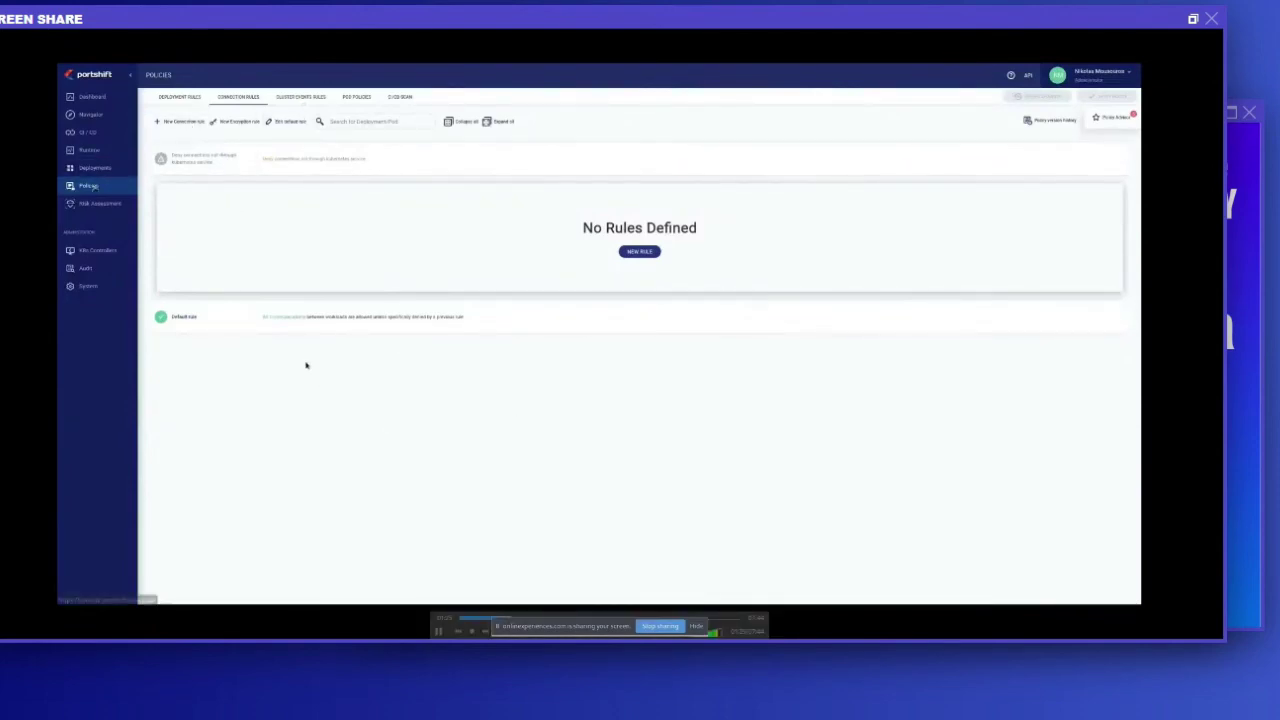
pyautogui.click(241, 96)
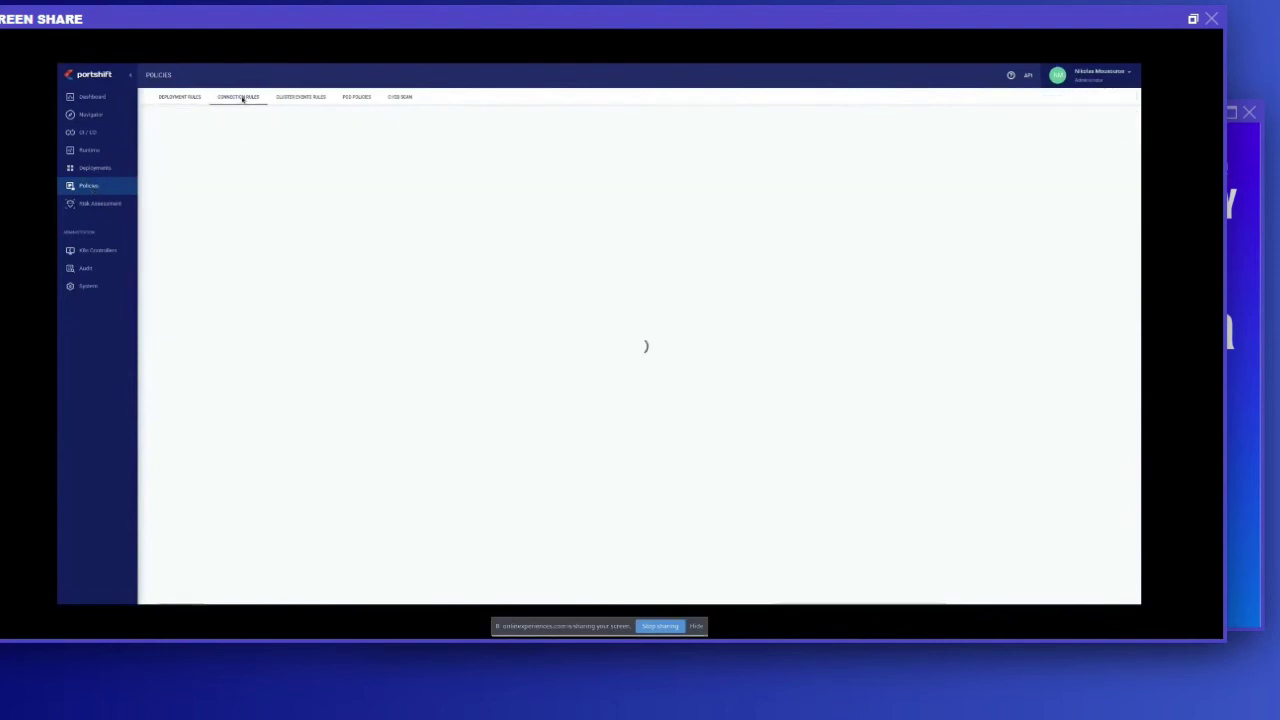
pyautogui.click(186, 120)
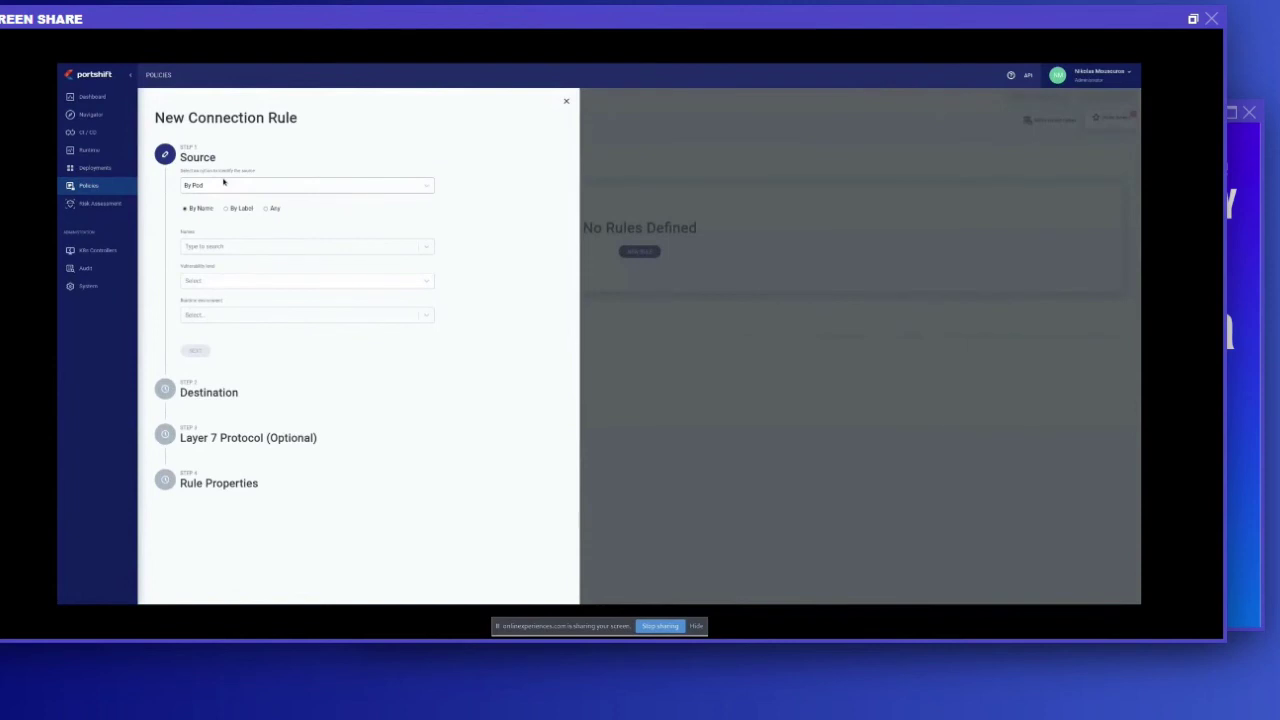
pyautogui.click(214, 248)
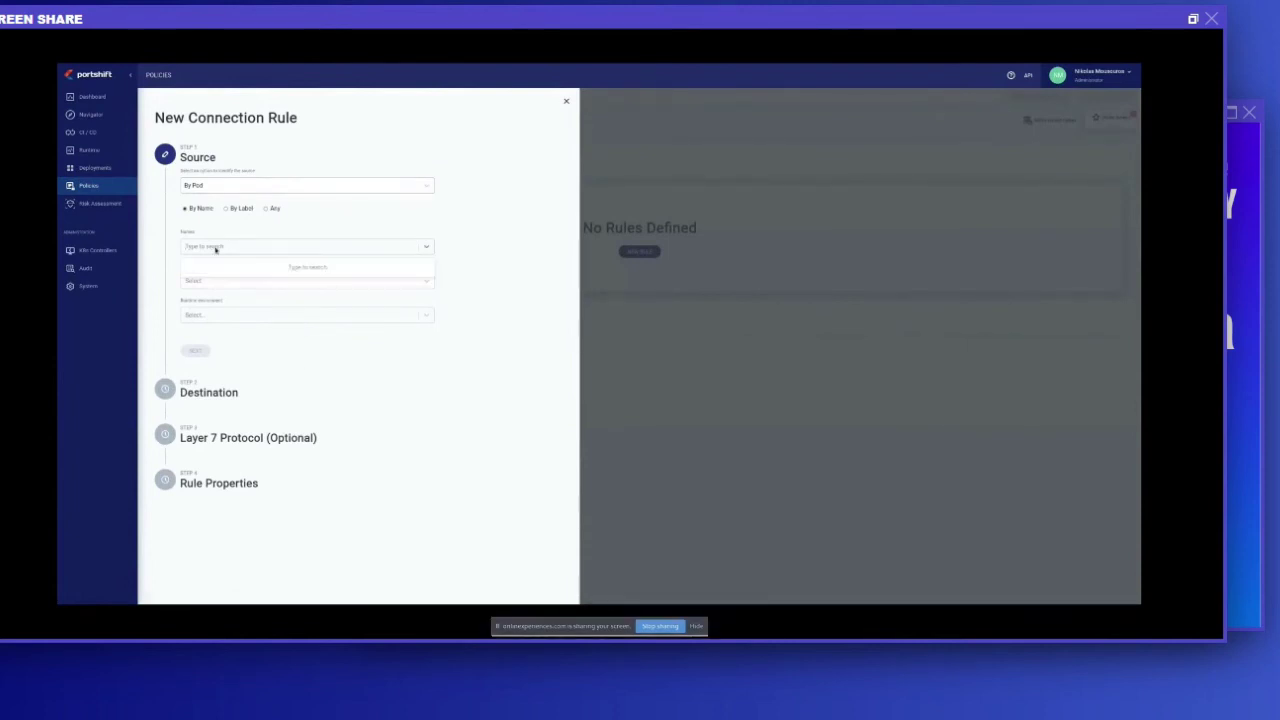
pyautogui.write('lense')
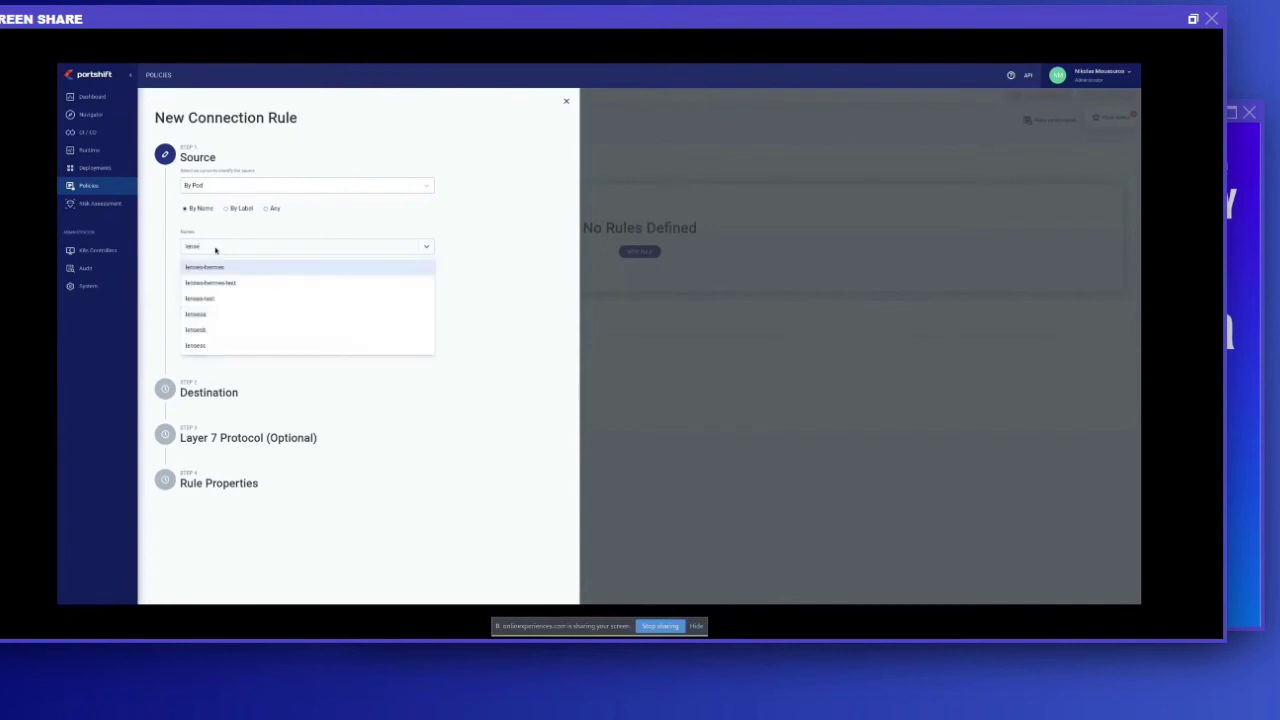
pyautogui.press('Down')
pyautogui.press('Down')
pyautogui.press('Down')
pyautogui.press('Return')
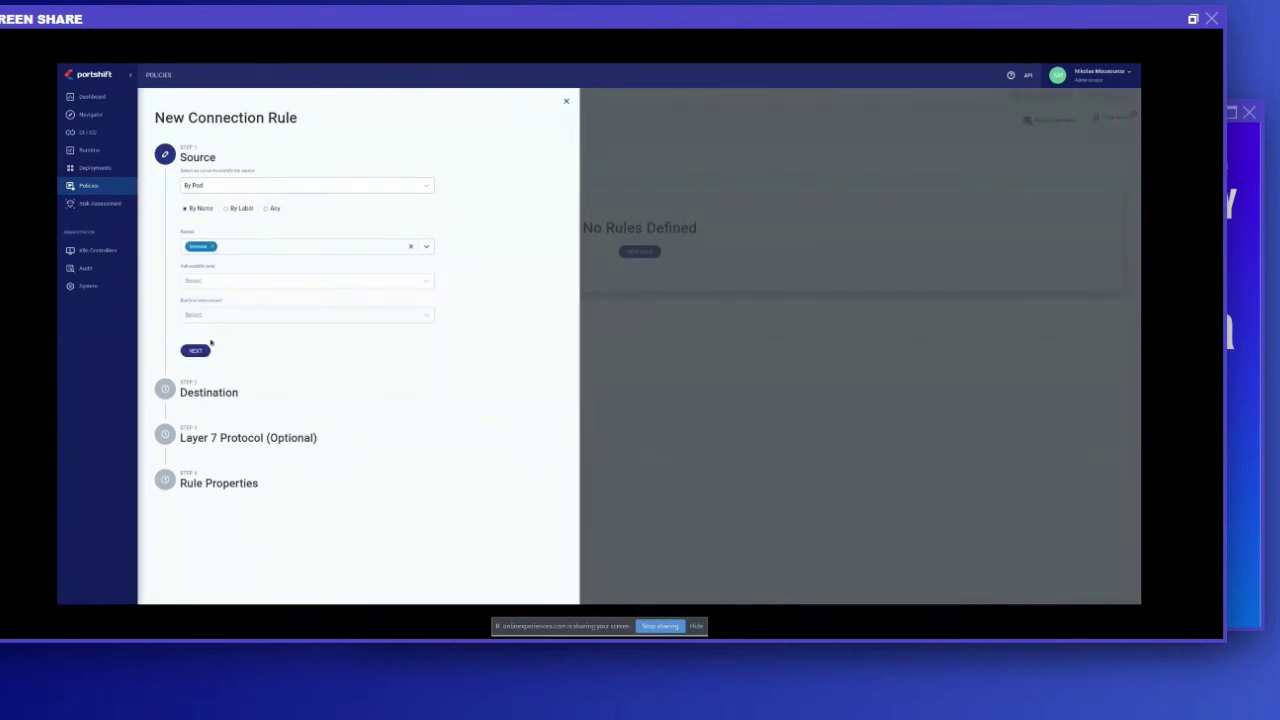
pyautogui.click(200, 351)
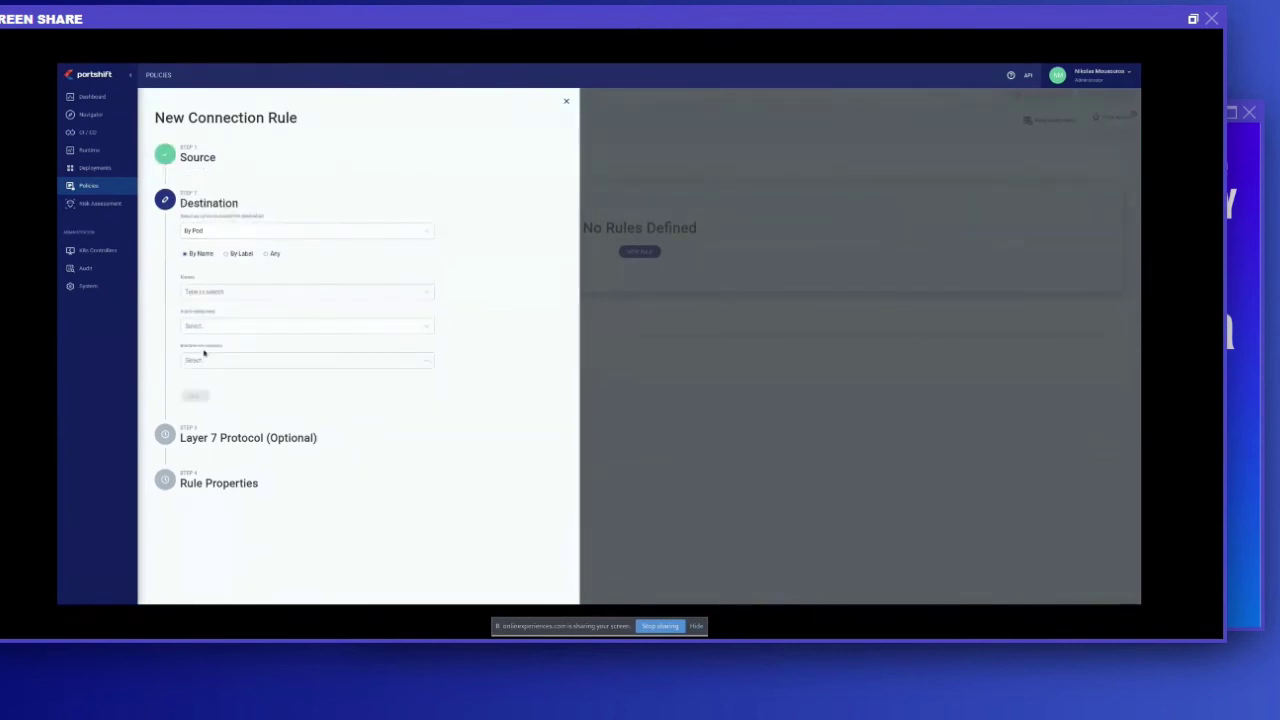
# - Define the rule's destination by Kafka, using the kafka-demo-a-kafka broker
pyautogui.click(250, 232)
pyautogui.click(205, 333)
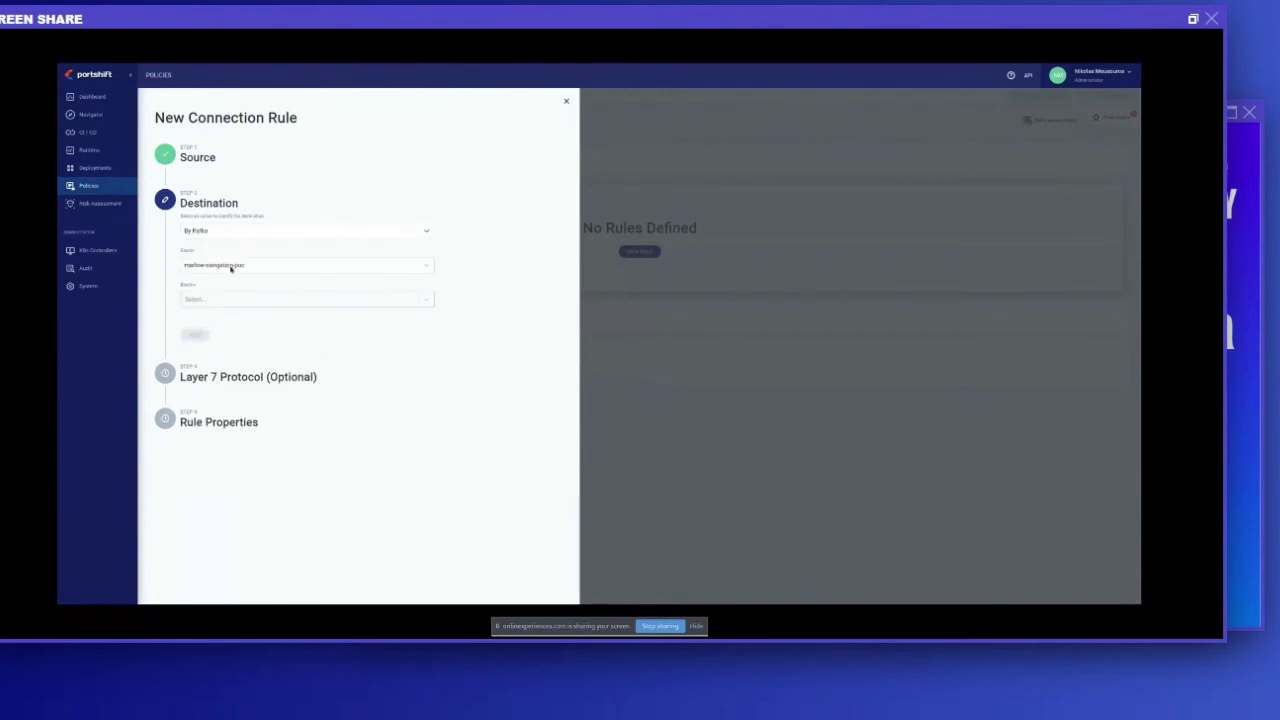
pyautogui.click(221, 300)
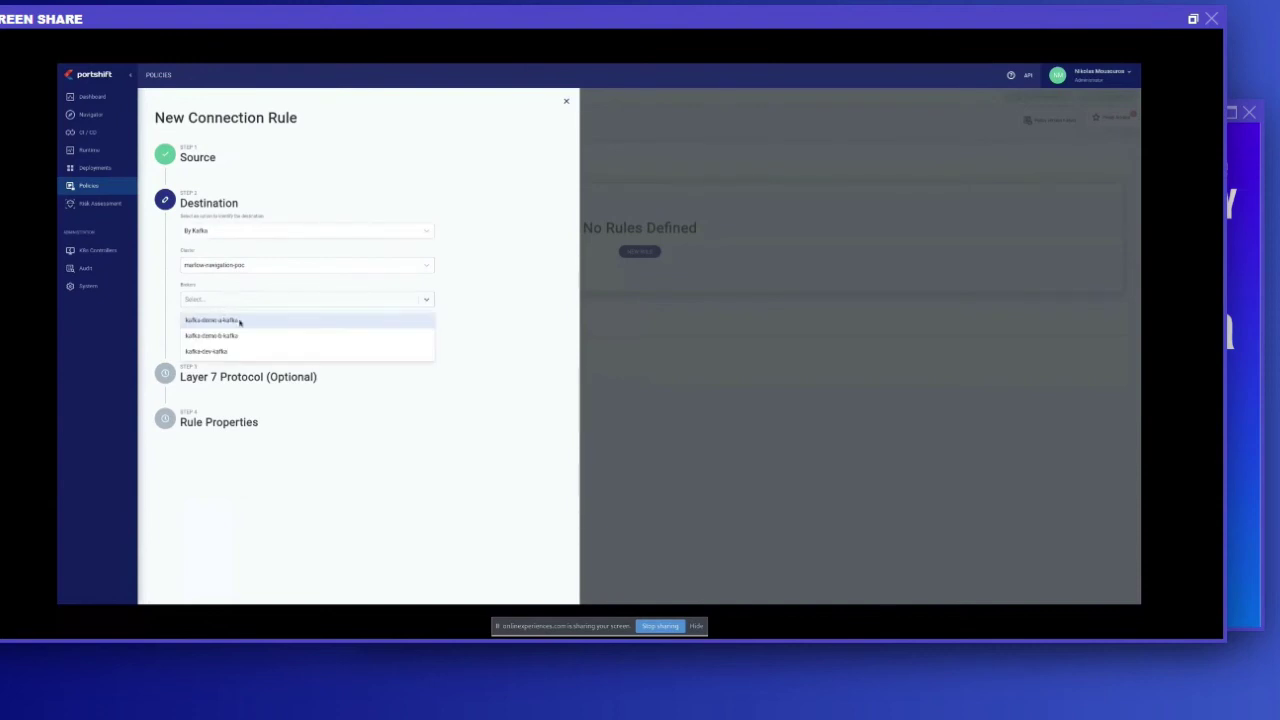
pyautogui.click(239, 322)
pyautogui.click(195, 334)
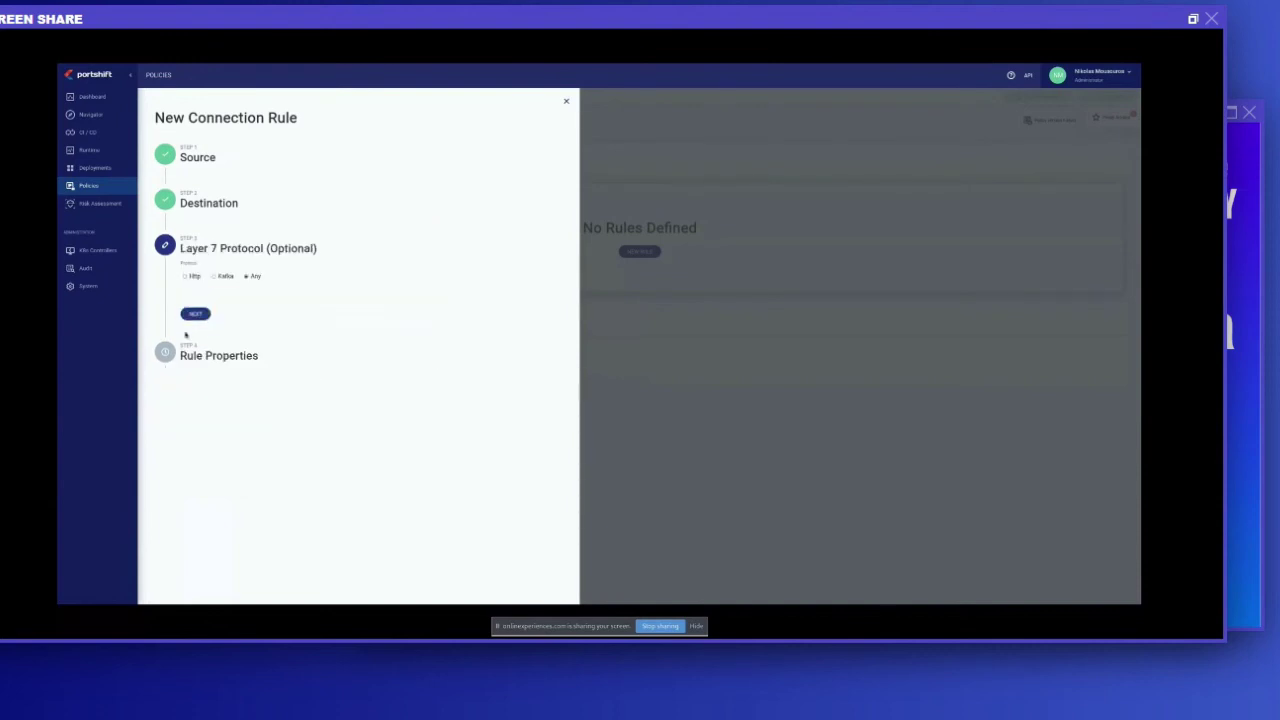
# - Choose Kafka as the Layer 7 protocol and select the iban-numbers and sensitive-info topics
pyautogui.click(224, 276)
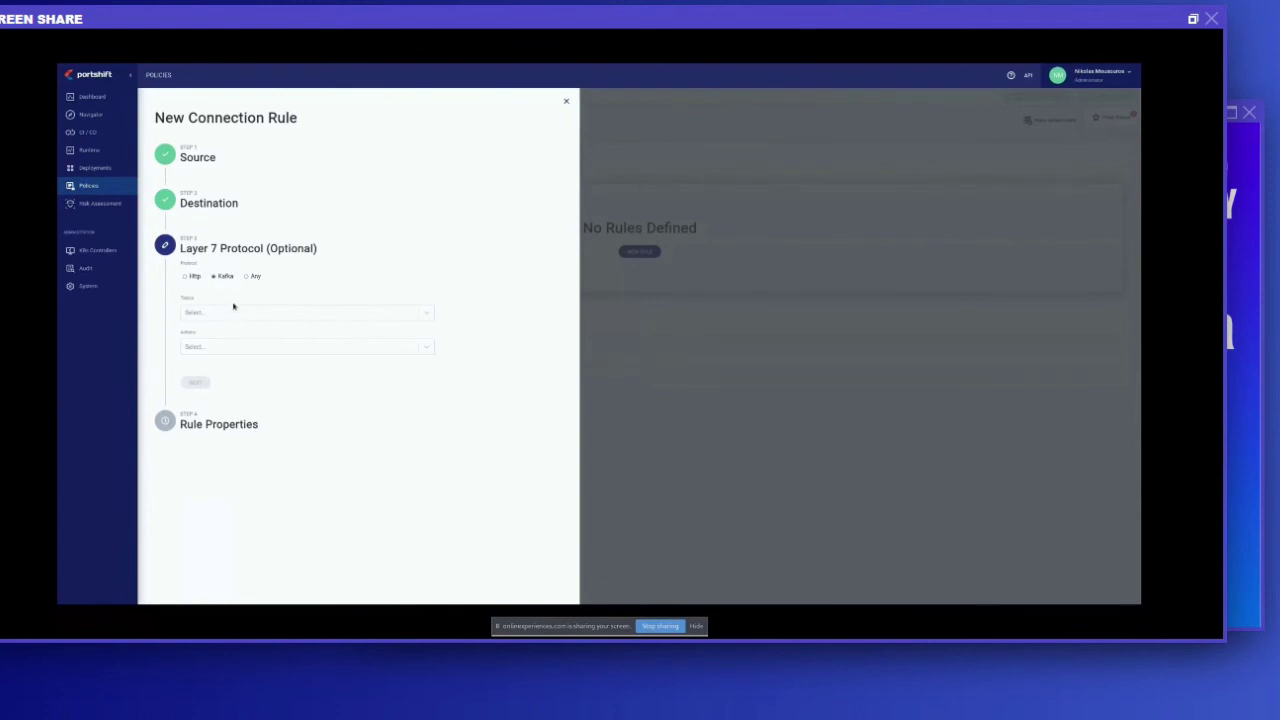
pyautogui.click(236, 313)
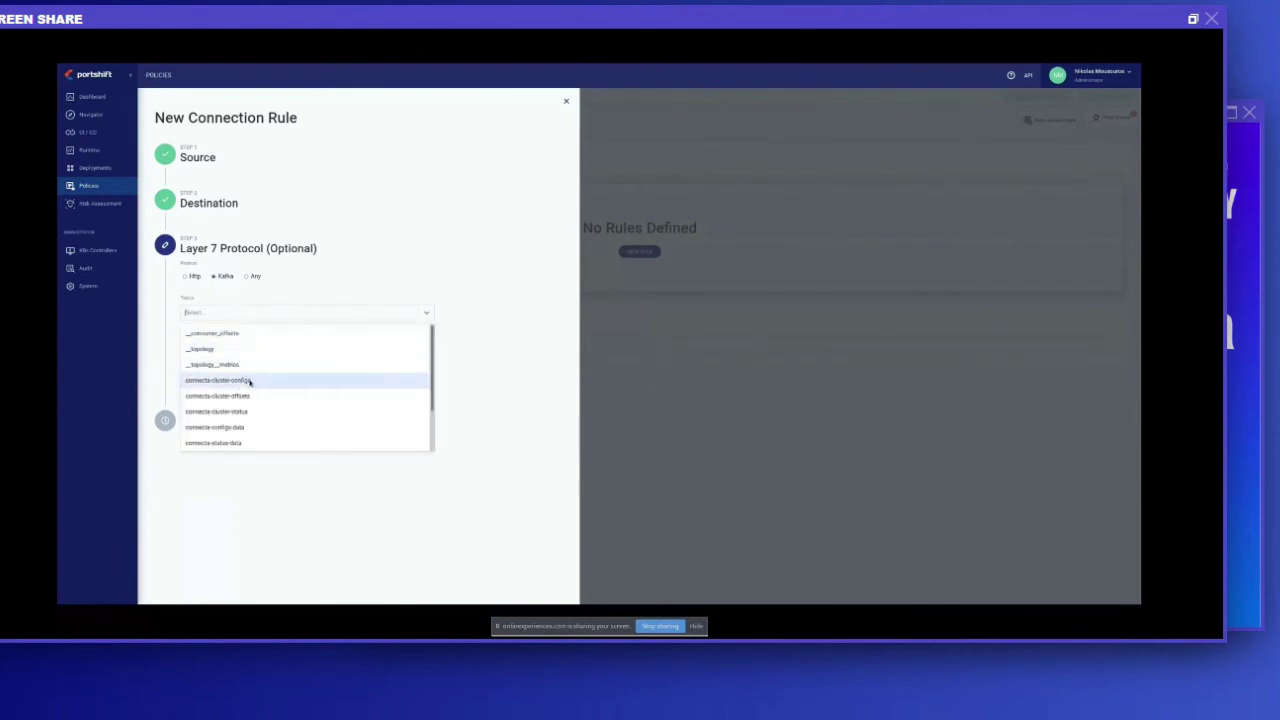
pyautogui.scroll(-2, 251, 385)
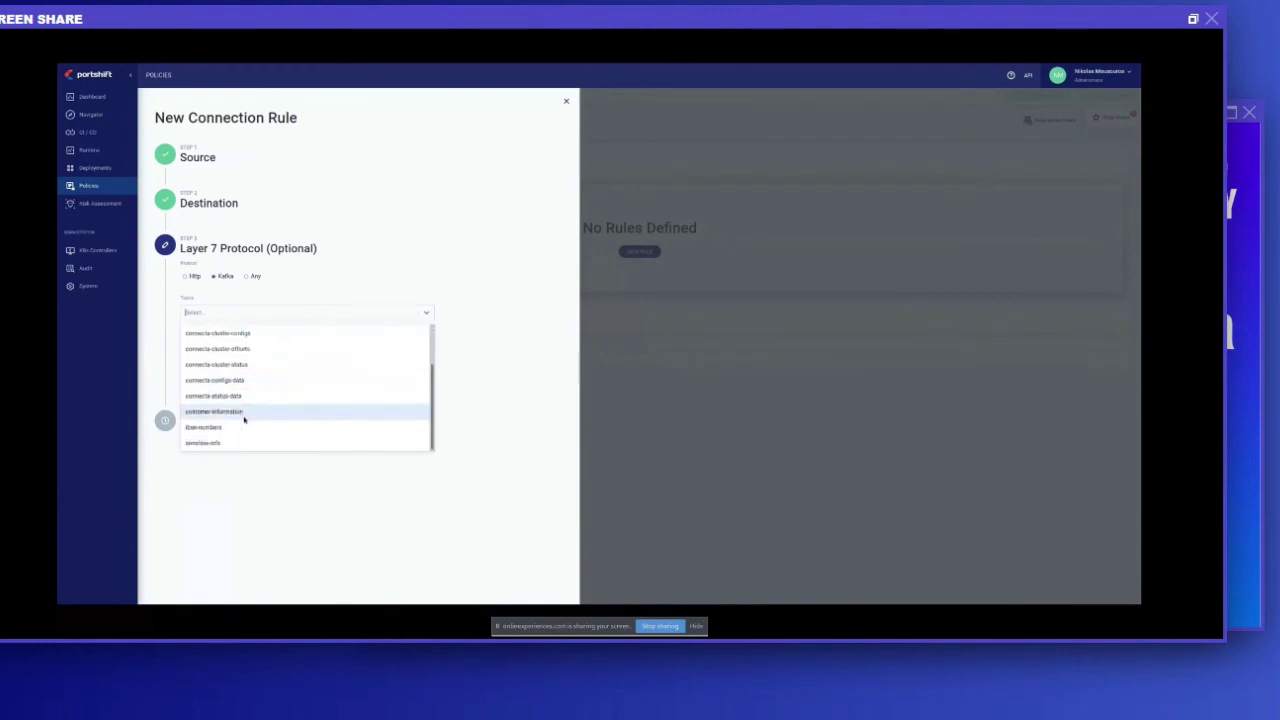
pyautogui.click(246, 429)
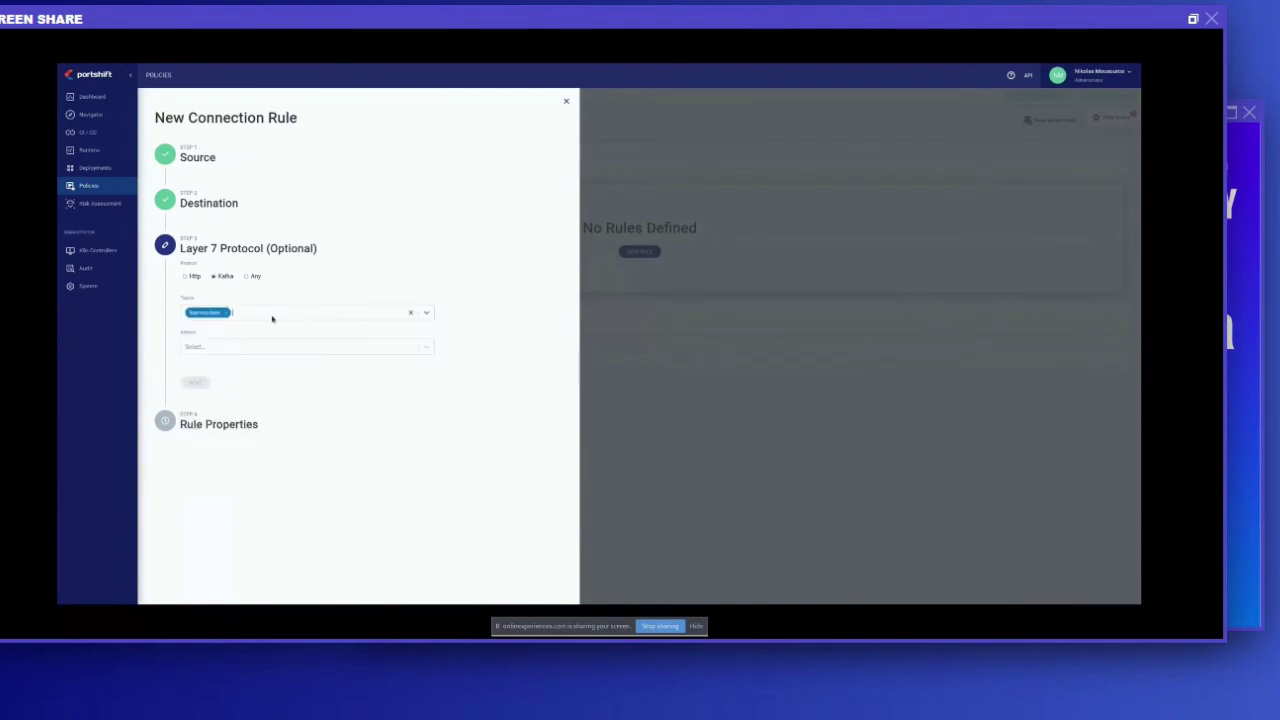
pyautogui.click(271, 318)
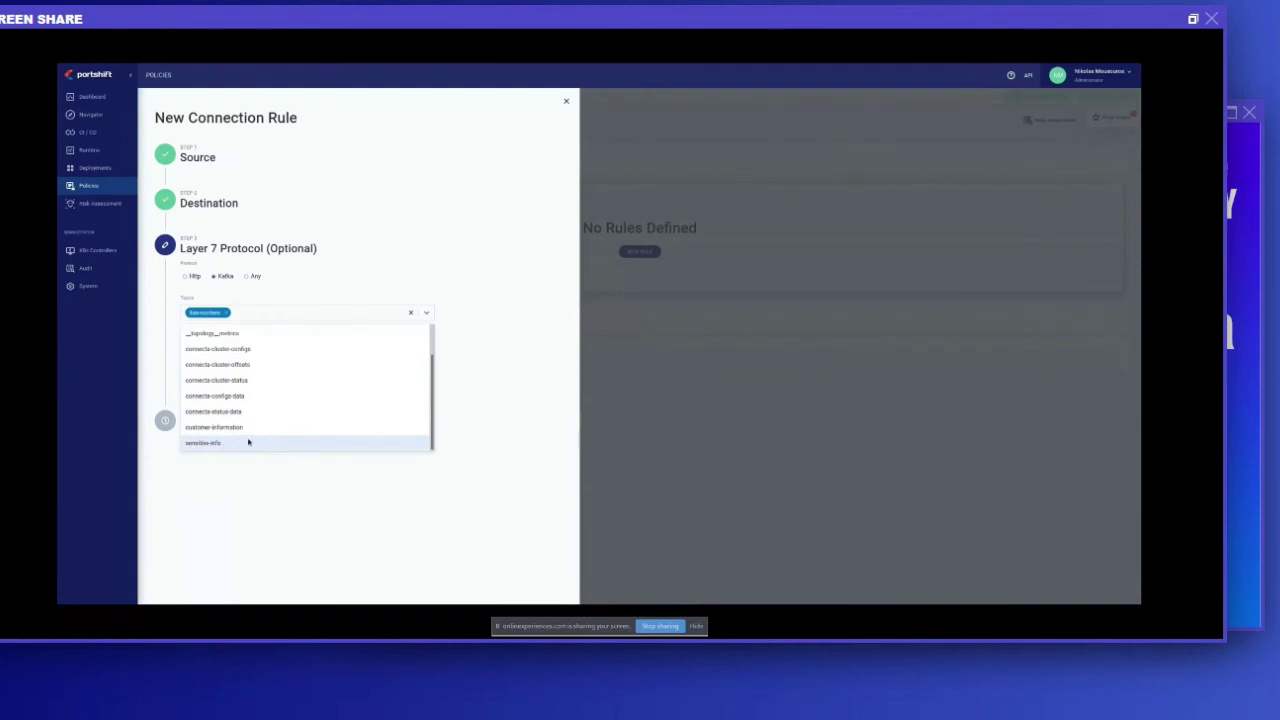
pyautogui.click(248, 441)
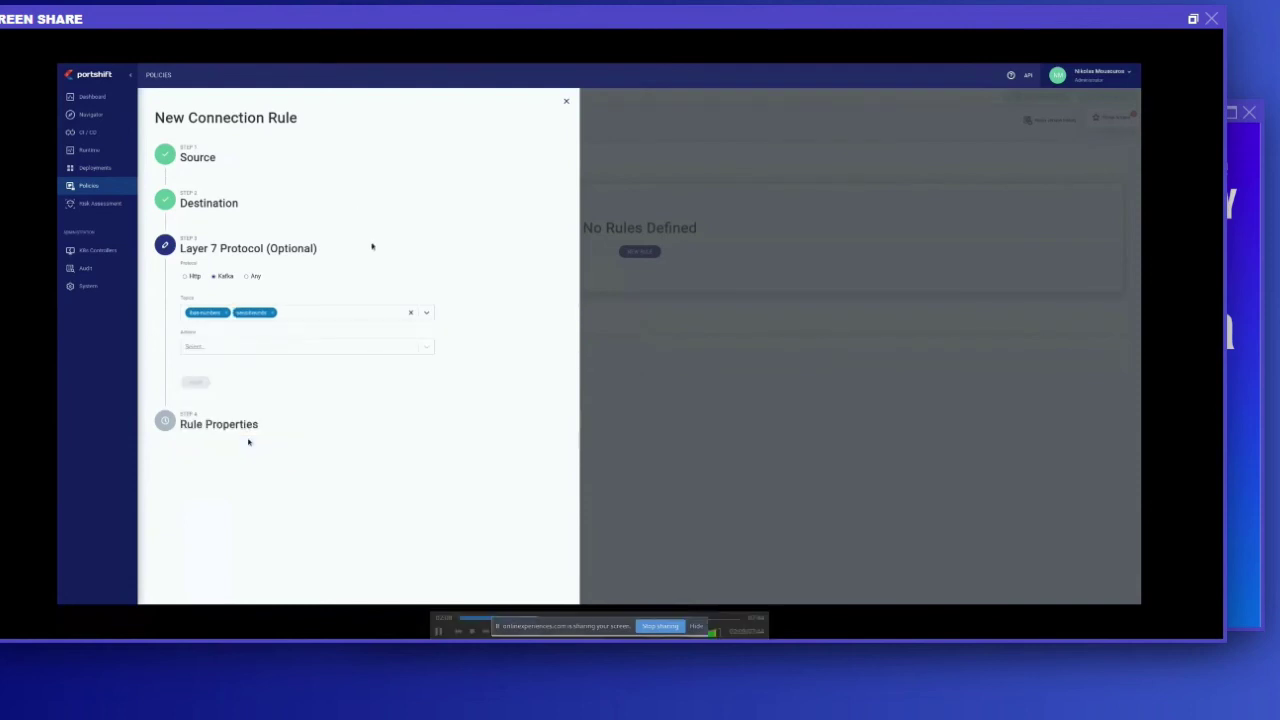
# - Apply the rule to both Read and Write actions and continue to the rule properties
pyautogui.click(245, 355)
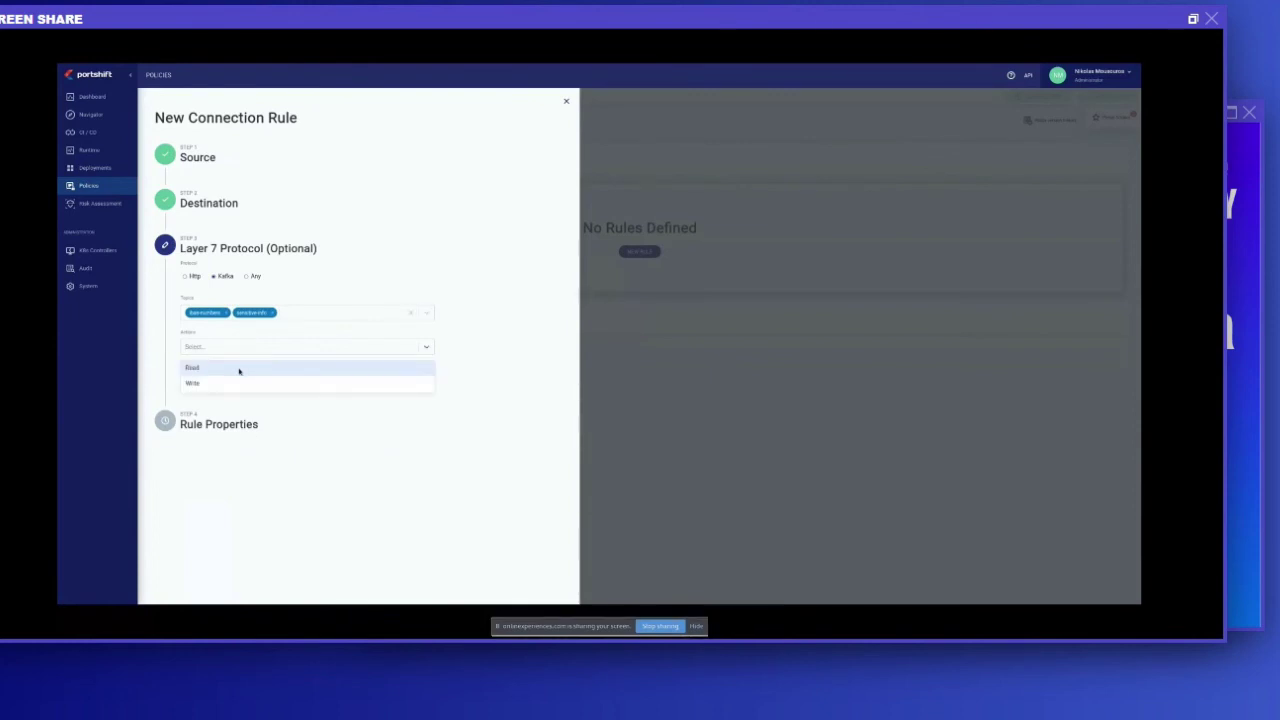
pyautogui.click(239, 369)
pyautogui.click(267, 352)
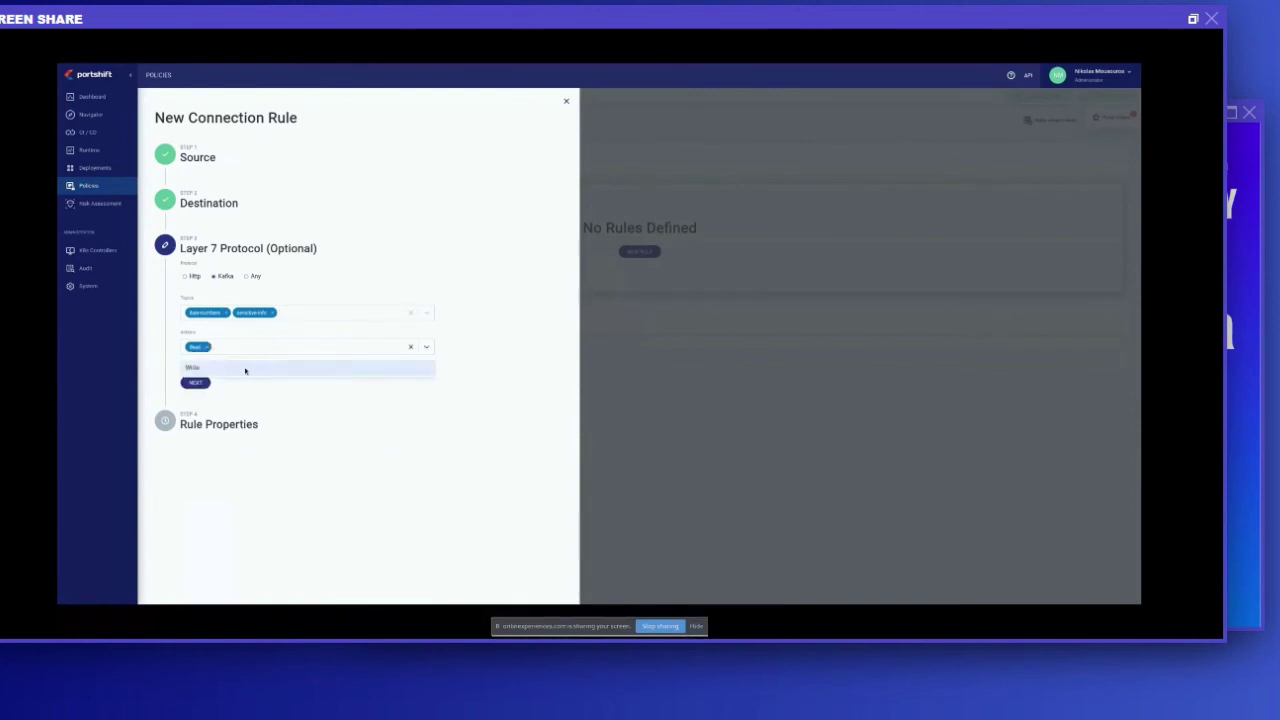
pyautogui.click(245, 369)
pyautogui.click(196, 383)
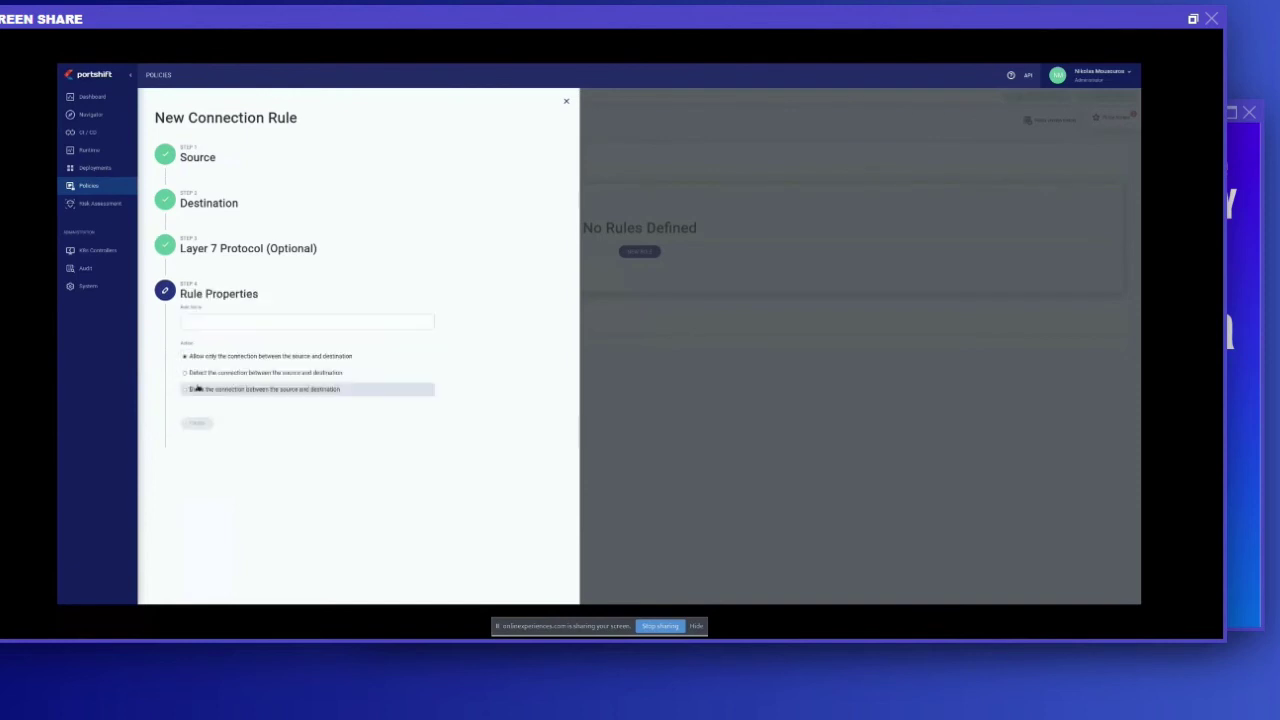
# - Name the rule "Block access to sensitive information and IBAN numbers"
pyautogui.click(213, 321)
pyautogui.write('a')
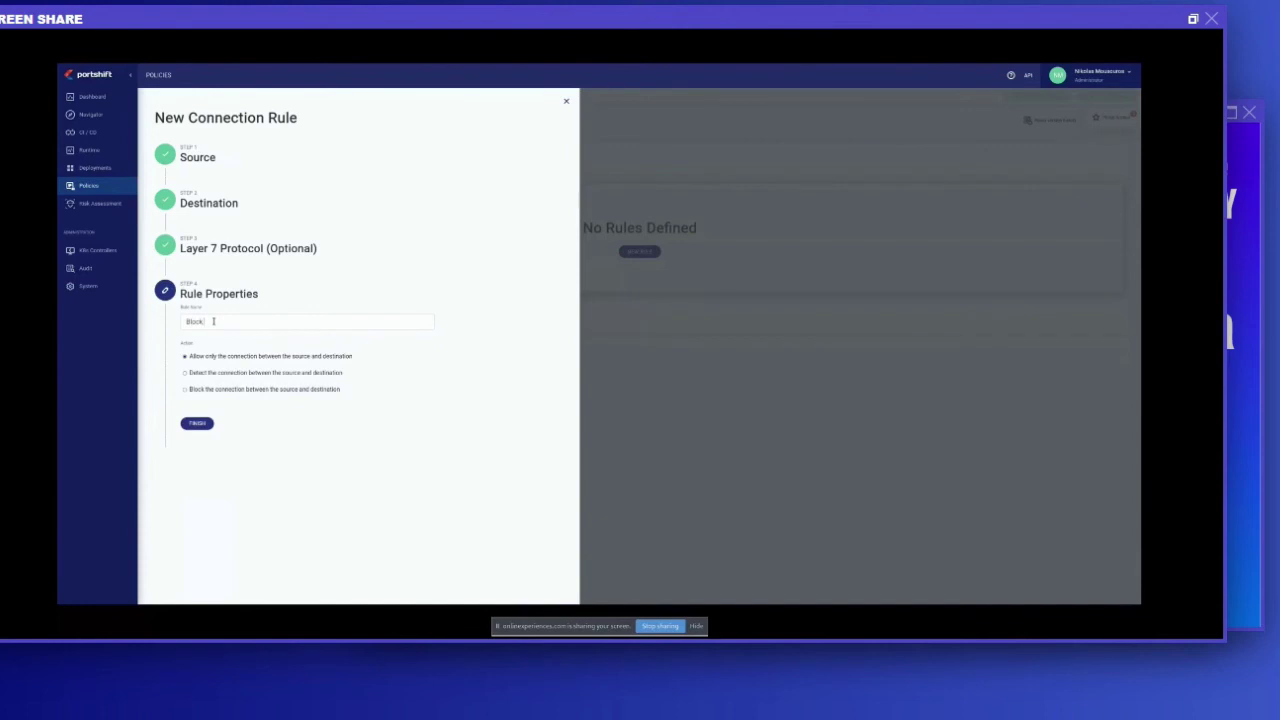
pyautogui.write('lock access to aensitive inf')
pyautogui.write('ormation and IBAN numbers')
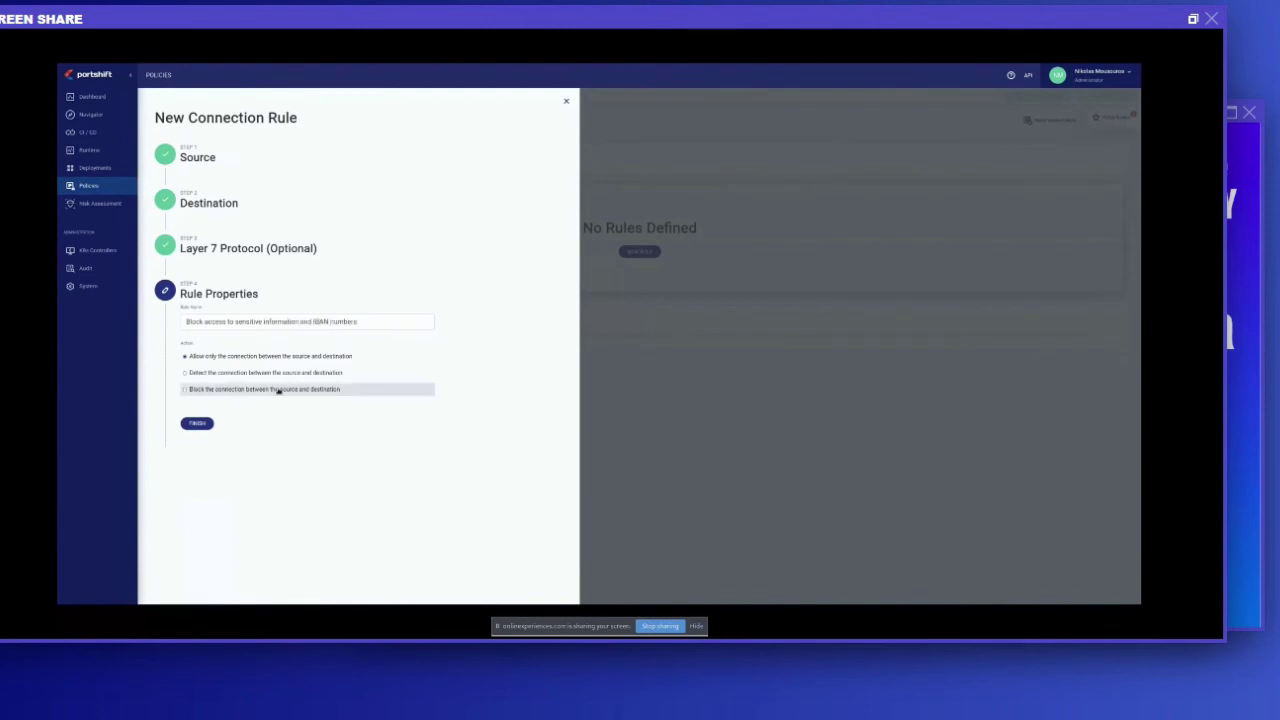
# - Set the rule to block the connection between source and destination, finish it, and apply the policy
pyautogui.click(197, 424)
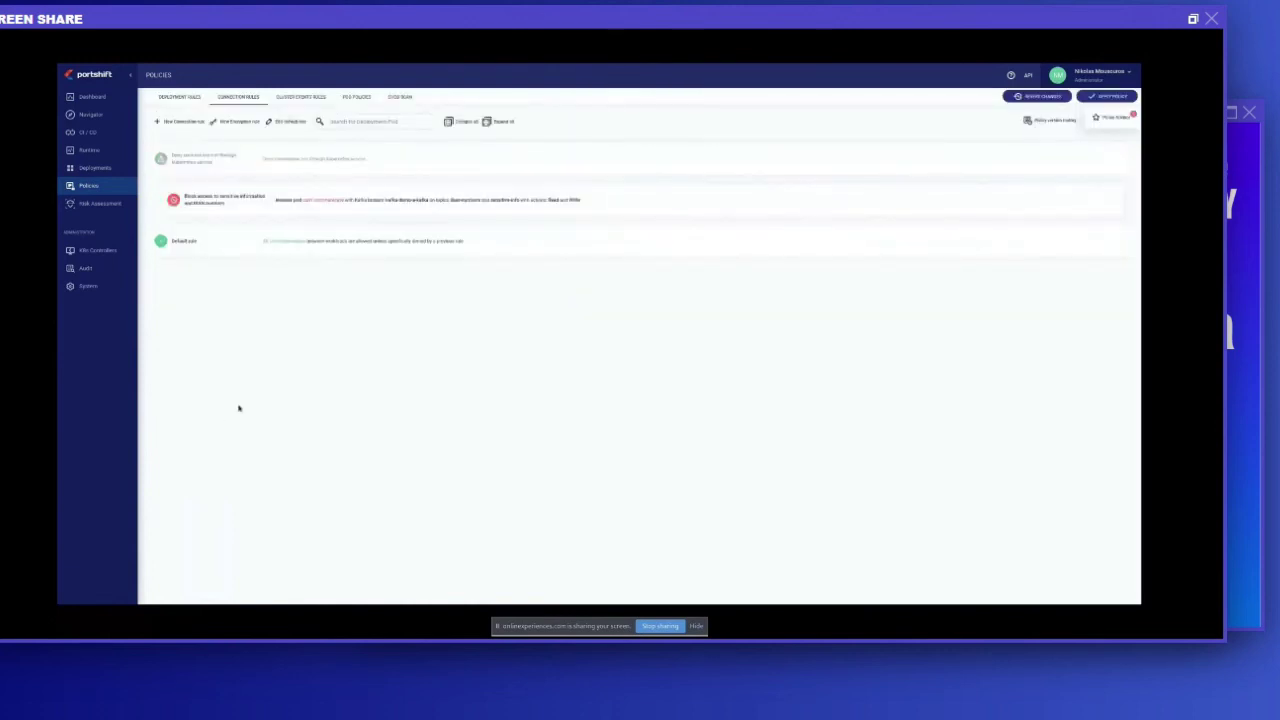
pyautogui.click(1102, 95)
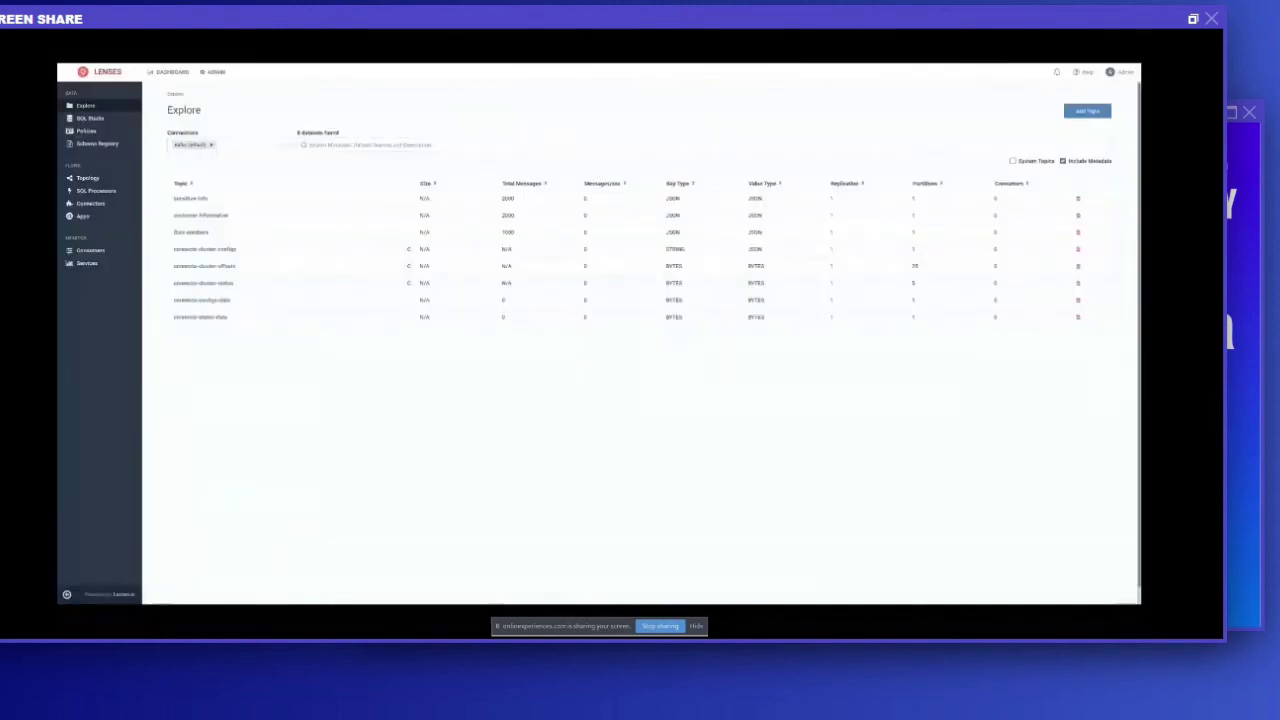
# - Switch to Lenses and check access to the iban-numbers, sensitive-info and customer-information topics, returning to the topic list
pyautogui.click(199, 234)
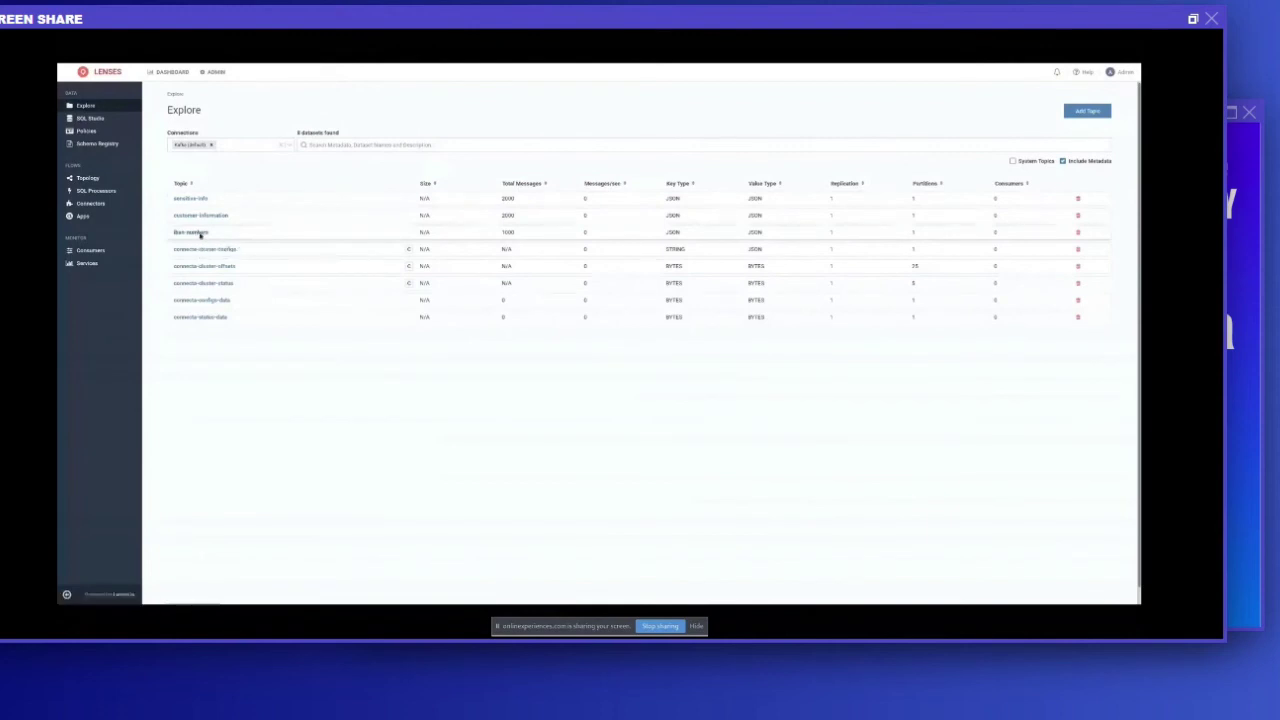
pyautogui.hotkey('alt', 'Left')
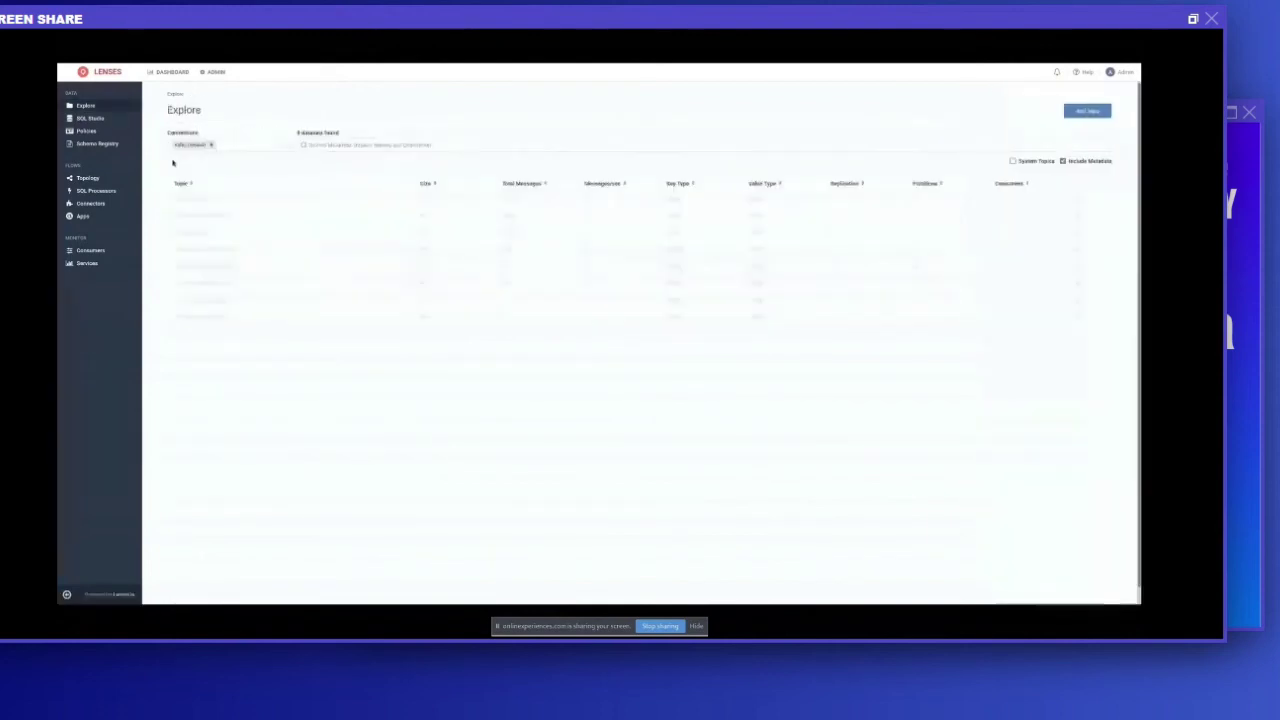
pyautogui.click(186, 201)
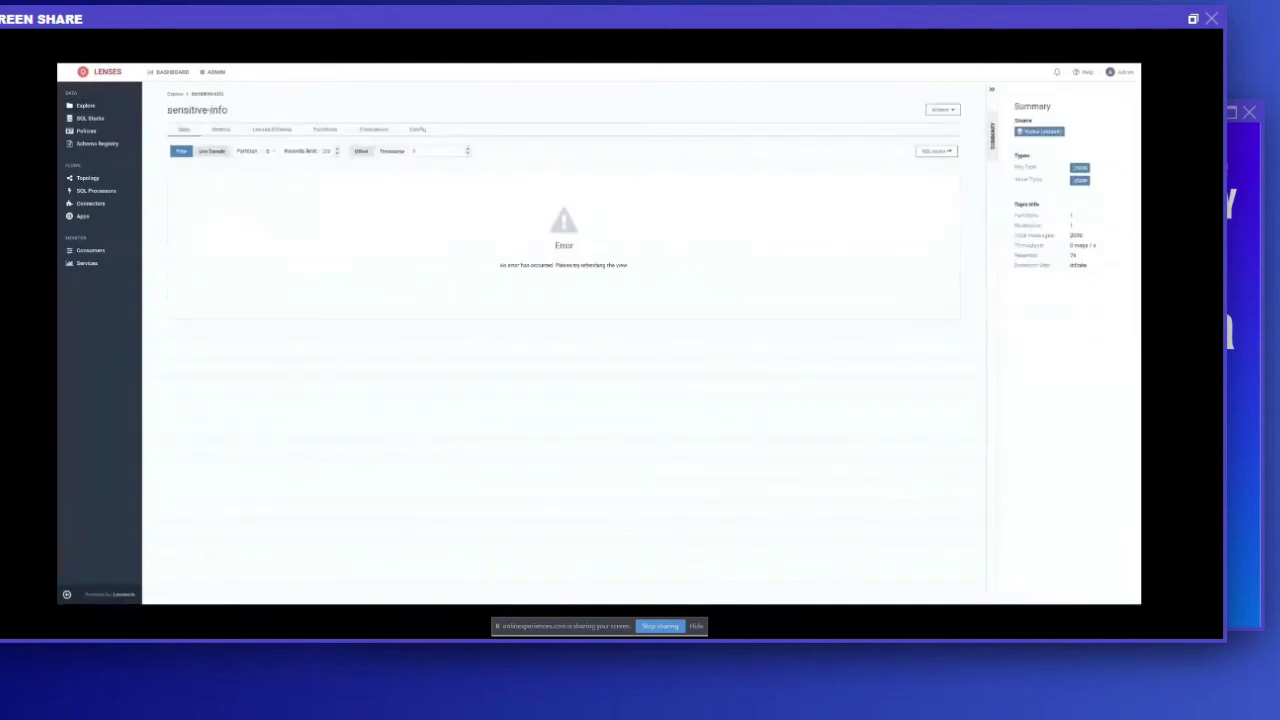
pyautogui.hotkey('alt', 'Left')
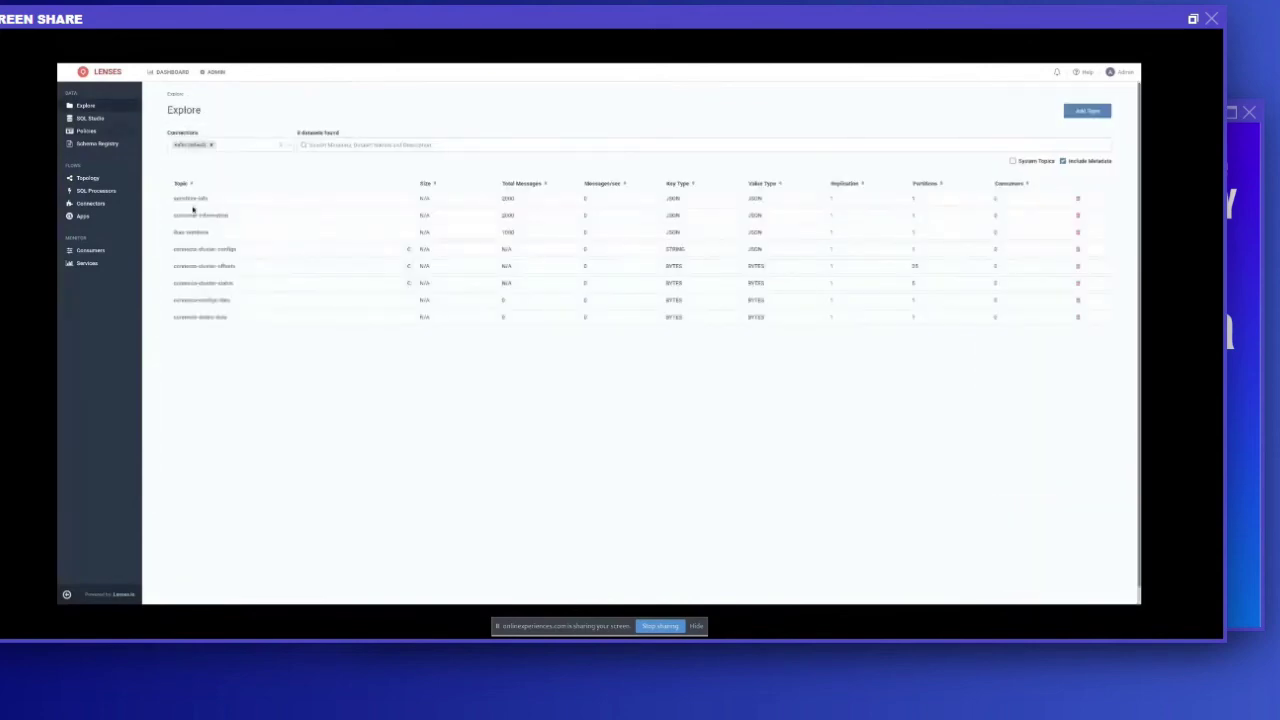
pyautogui.click(201, 216)
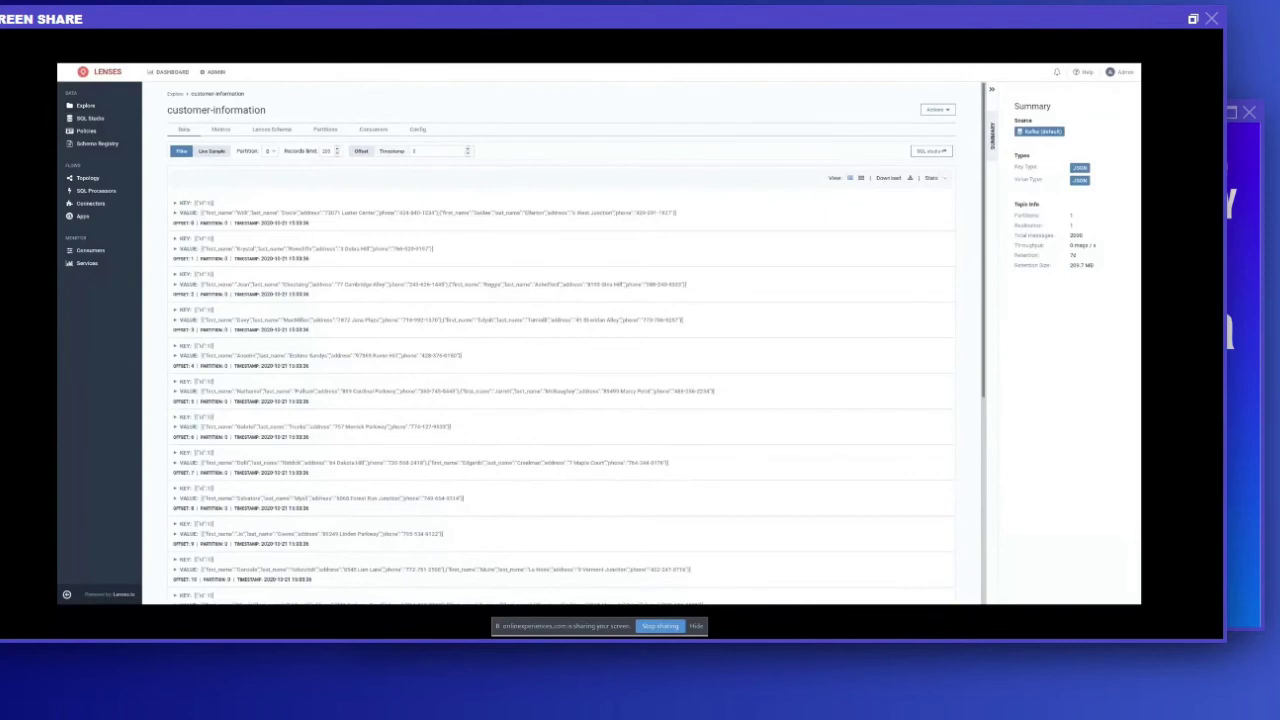
pyautogui.click(103, 103)
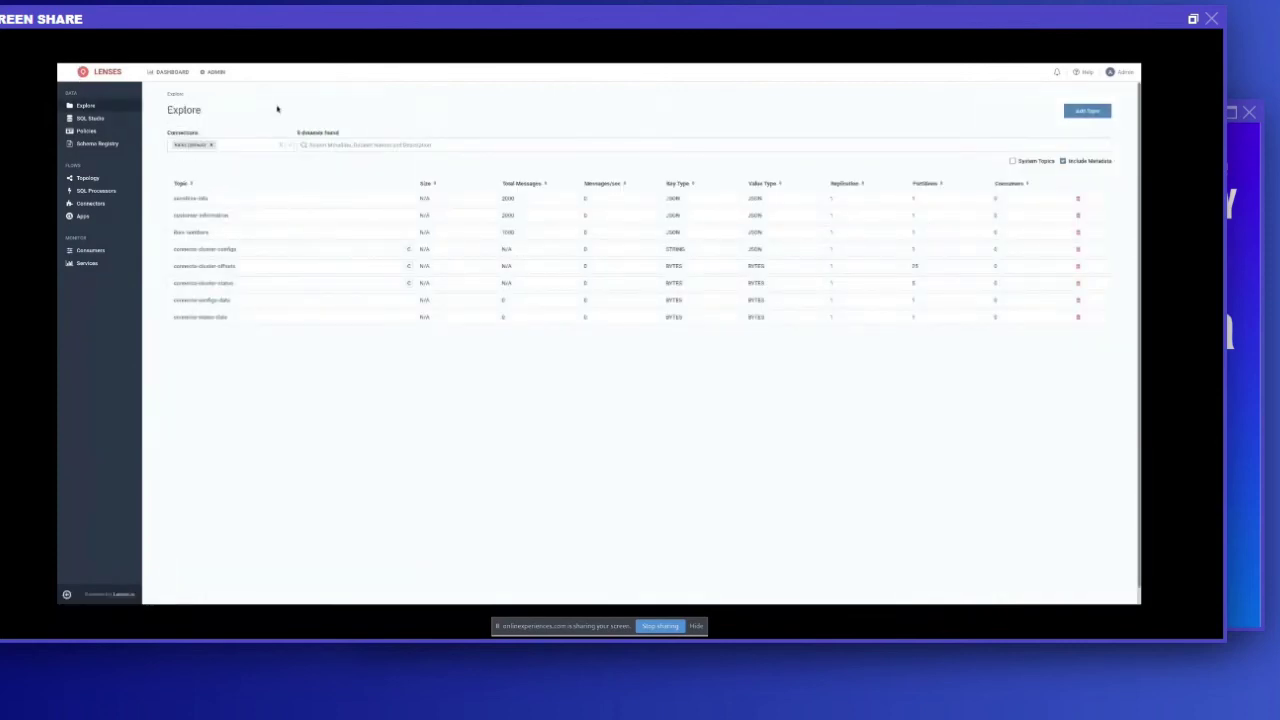
# - Switch back to Portshift and start a new connection rule with its source defined by IP as 0.0.0.0/0
pyautogui.hotkey('alt', 'Tab')
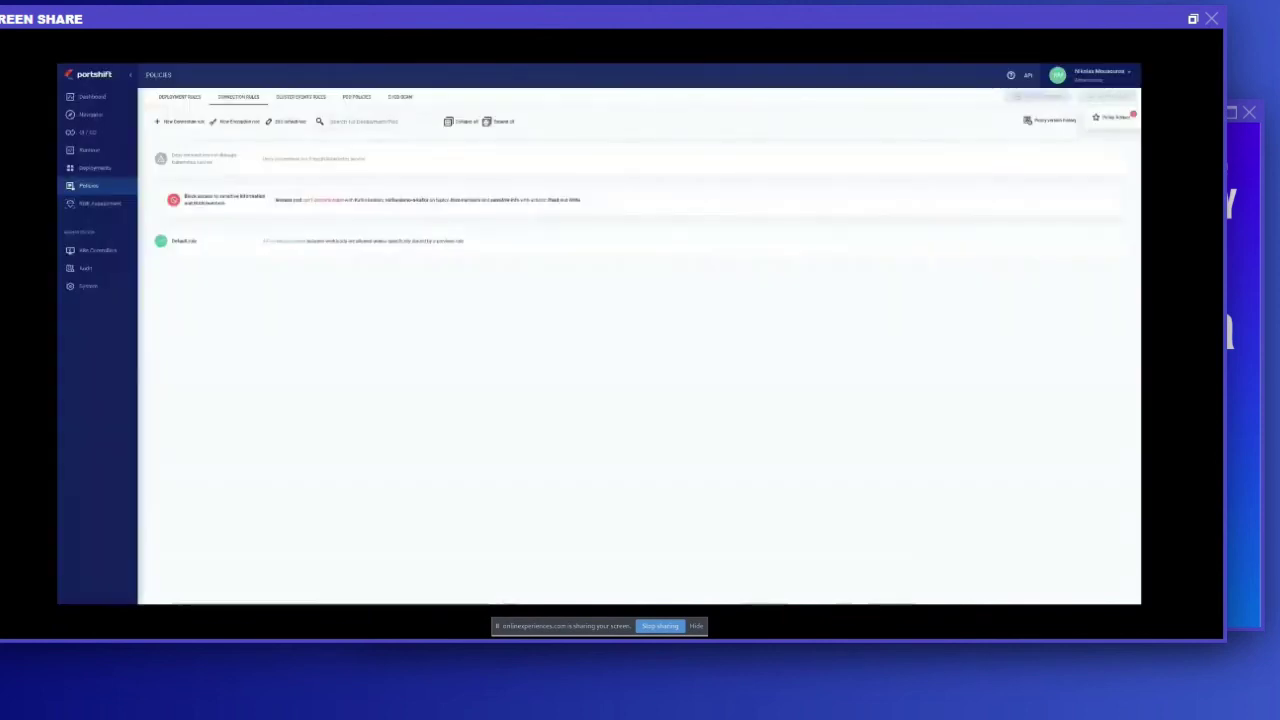
pyautogui.click(191, 122)
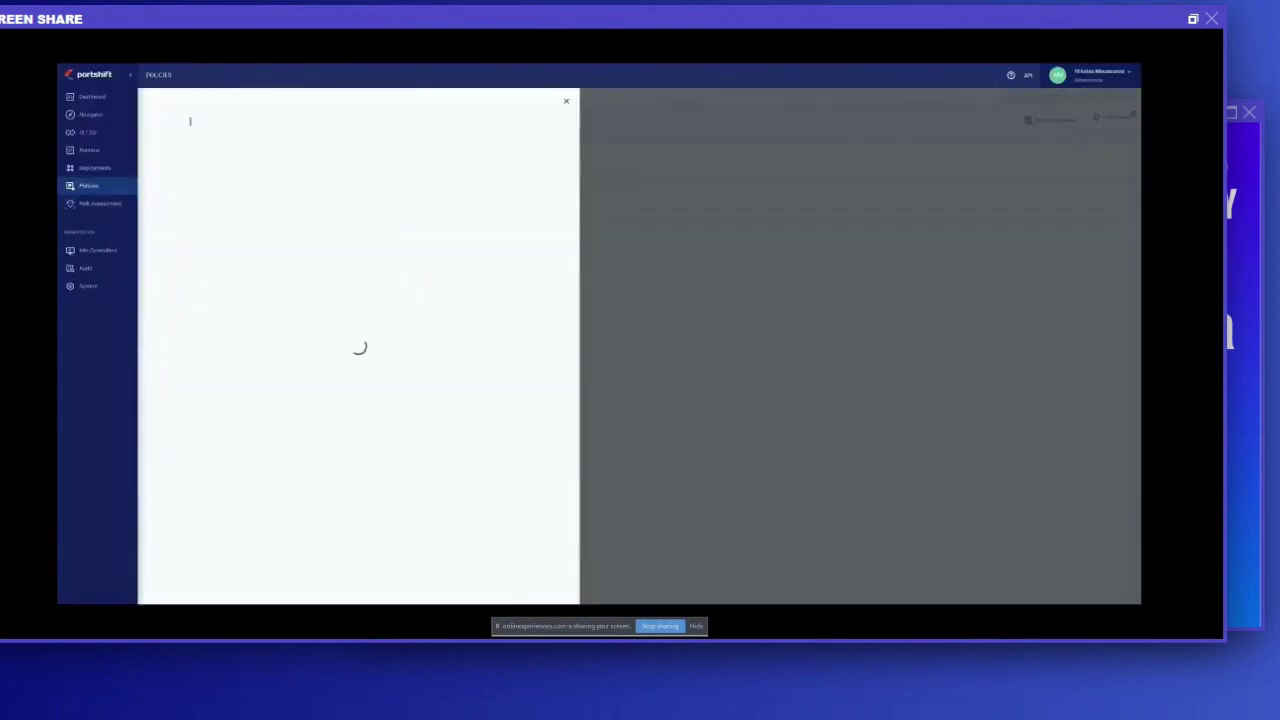
pyautogui.click(255, 187)
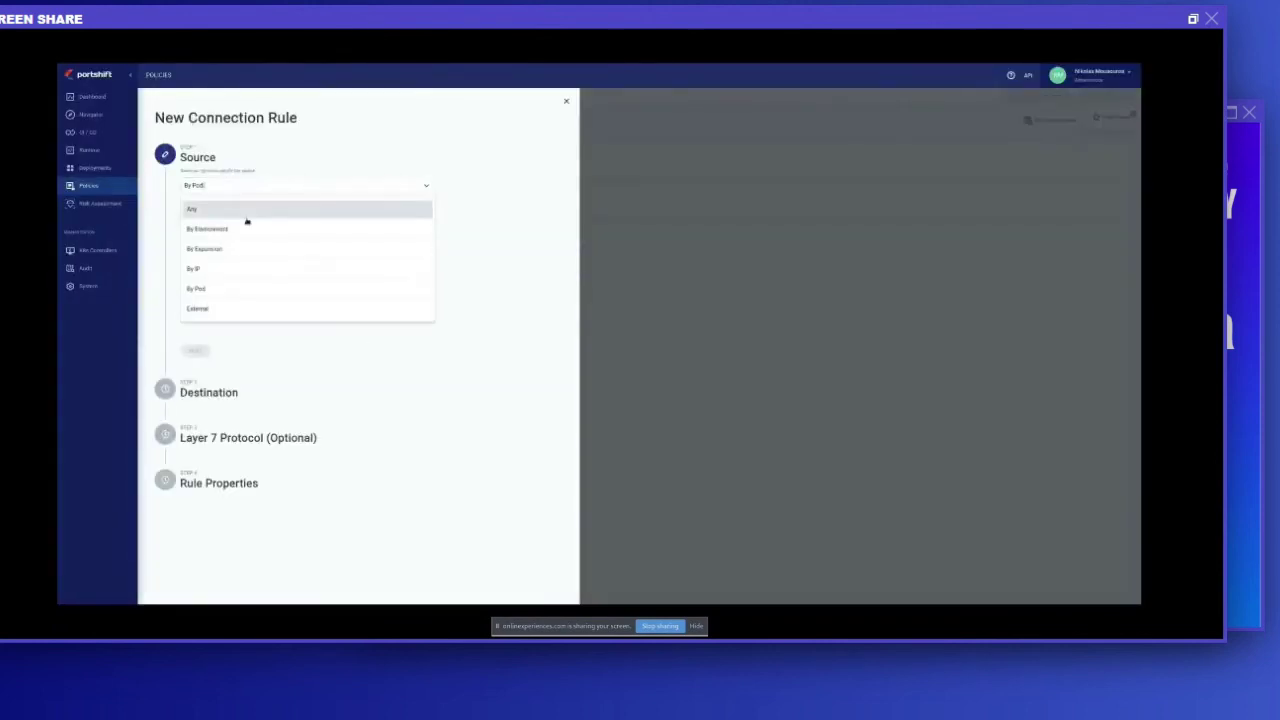
pyautogui.click(223, 268)
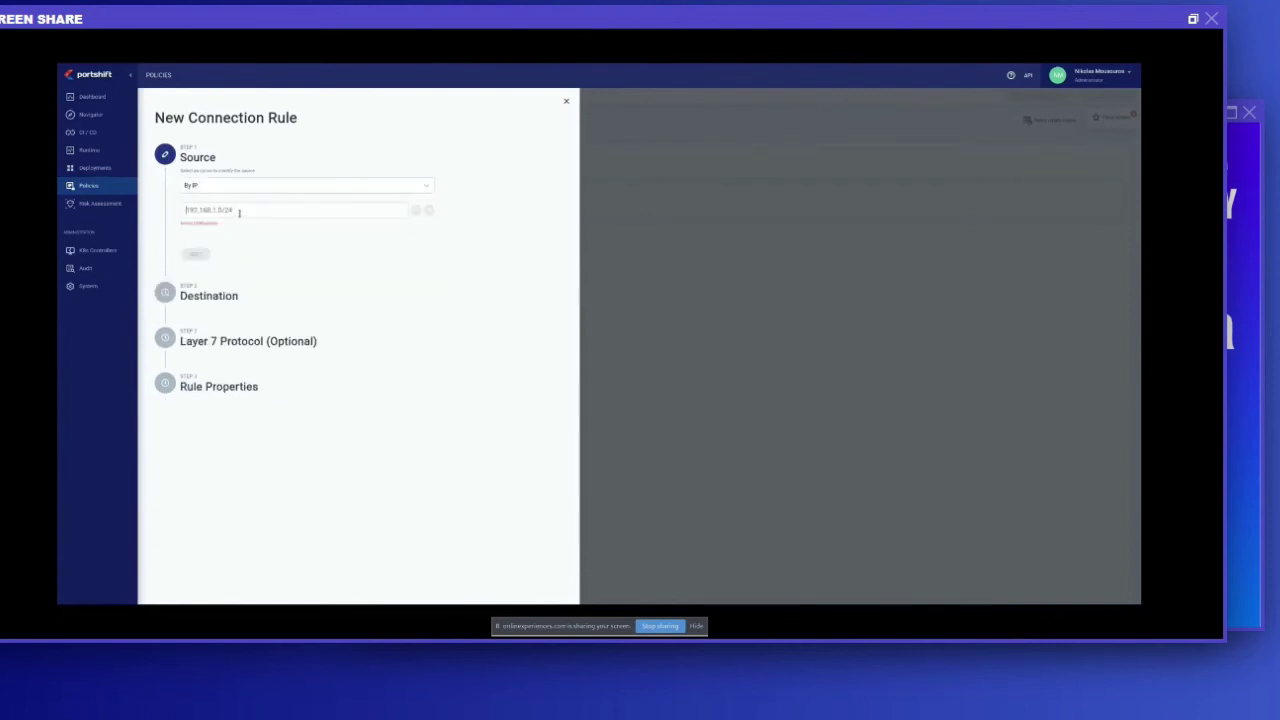
pyautogui.write('10')
pyautogui.write('.0.0.0')
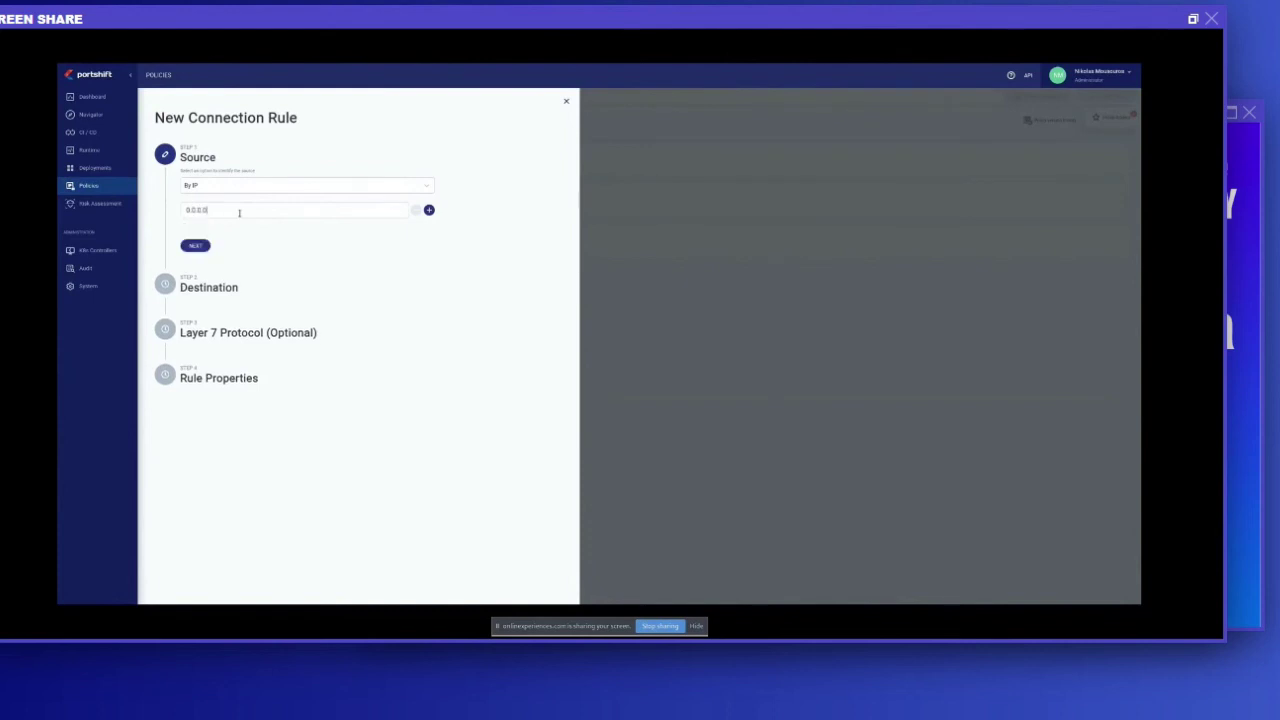
pyautogui.write('/')
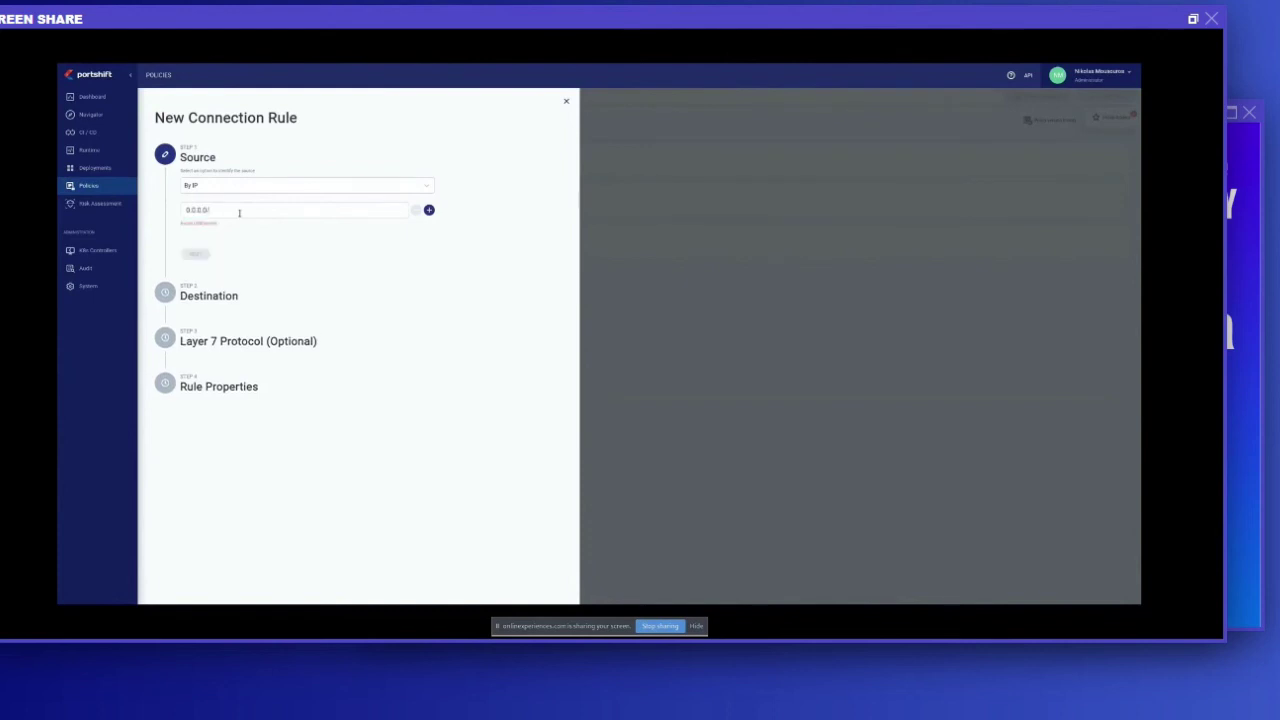
pyautogui.write('0')
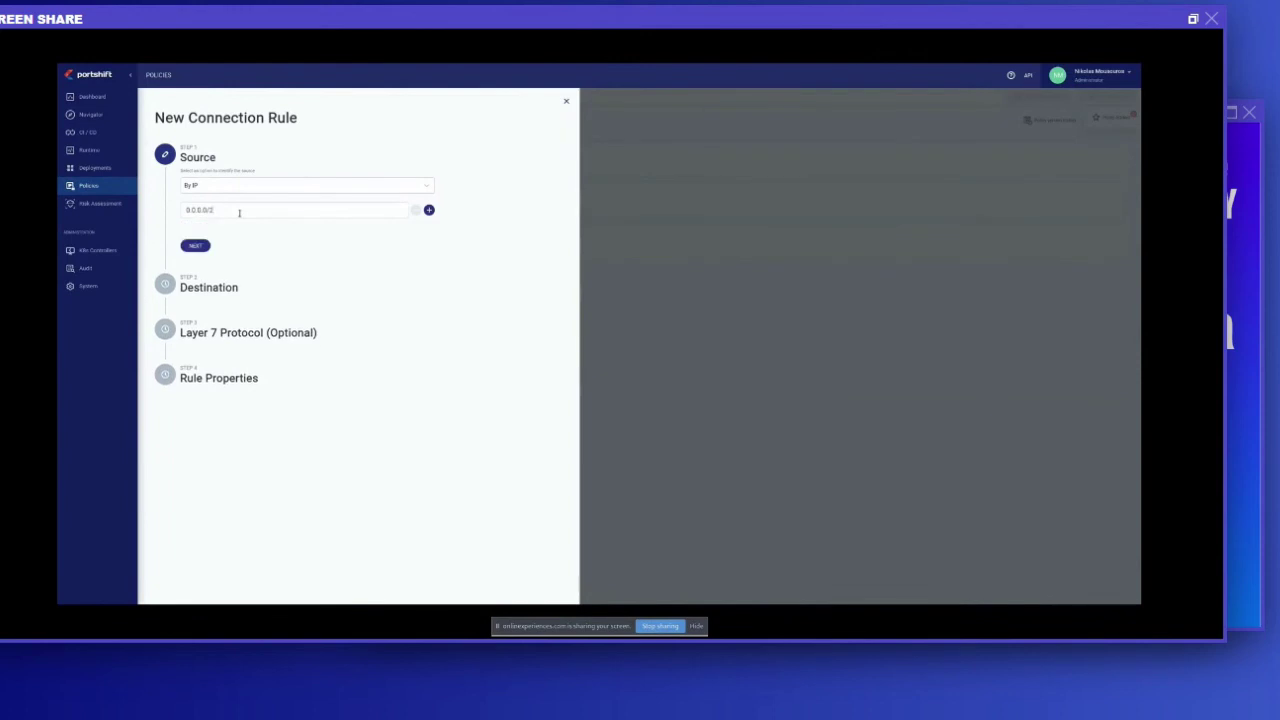
pyautogui.press('BackSpace')
pyautogui.write('0')
pyautogui.click(202, 250)
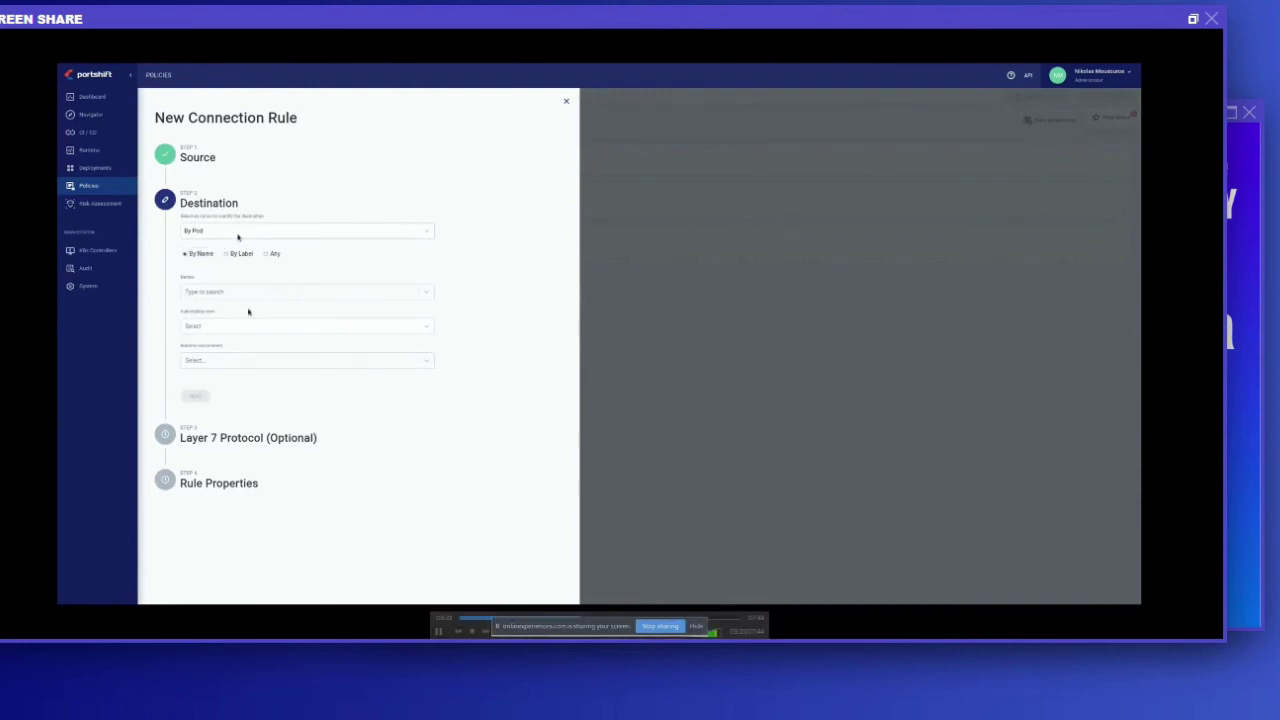
# - Choose the lensesa pod by name as the rule's destination and keep Any as the Layer 7 protocol
pyautogui.click(209, 292)
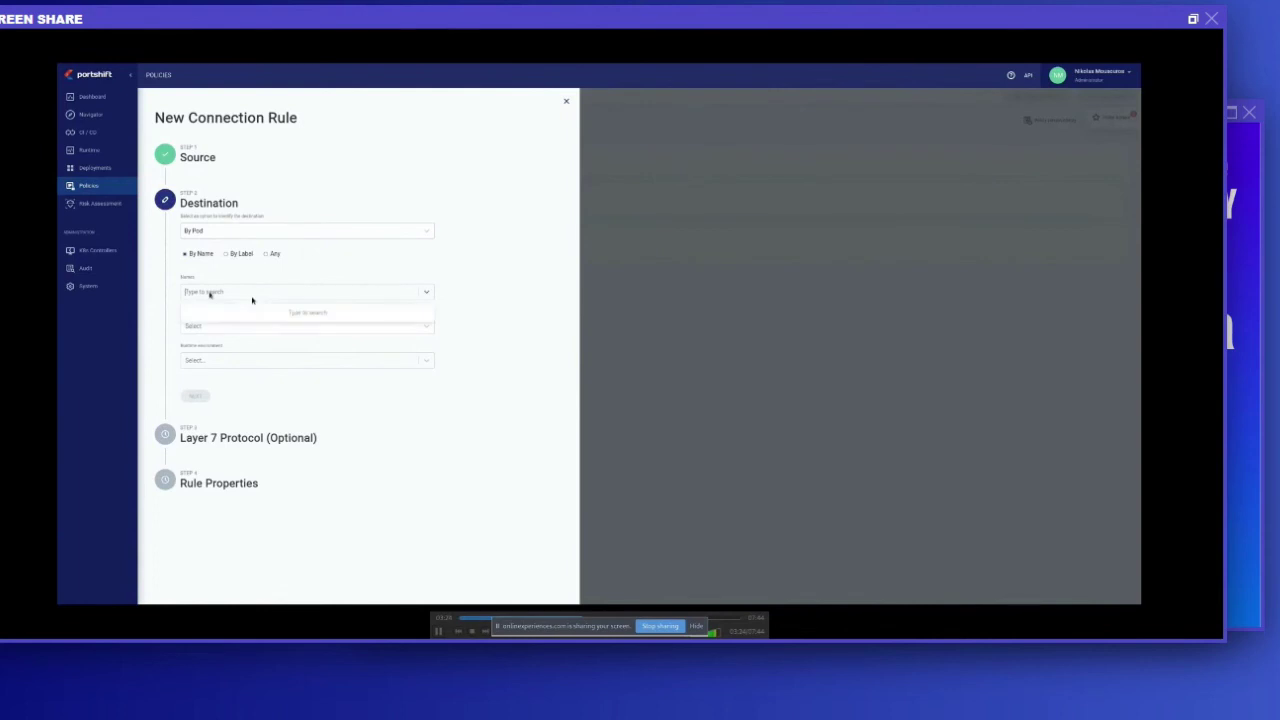
pyautogui.write('lenses')
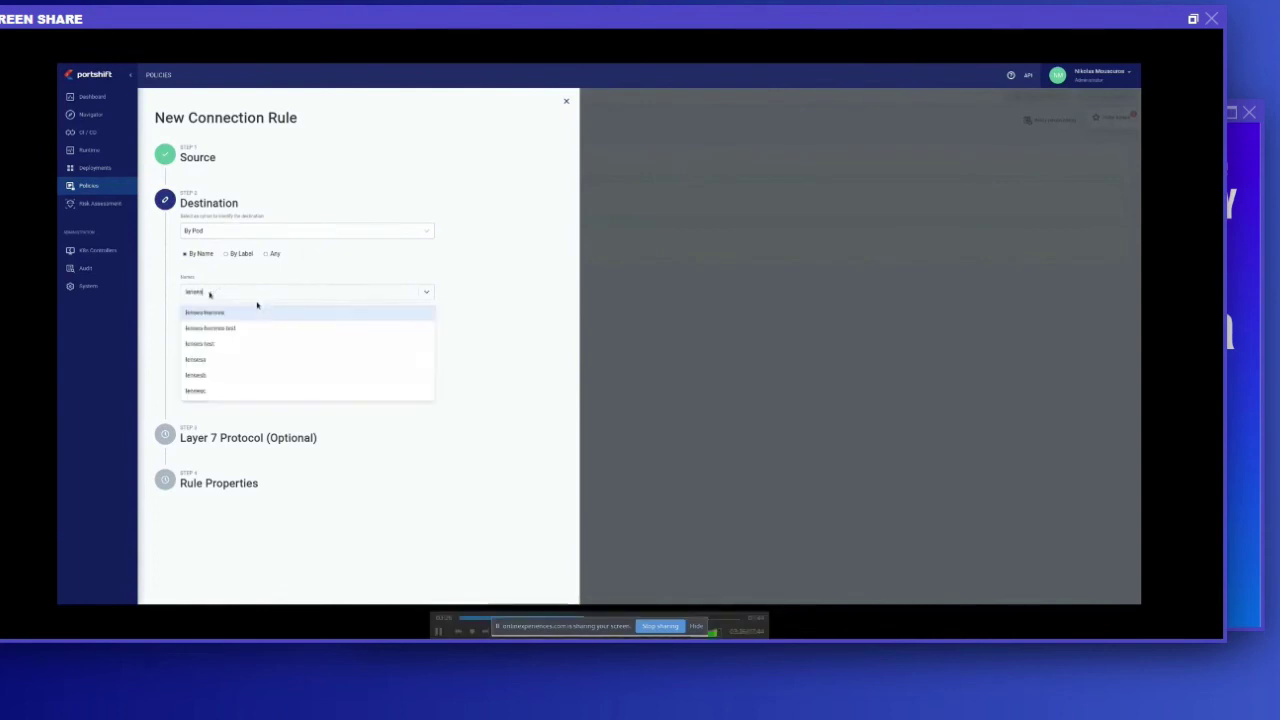
pyautogui.click(221, 360)
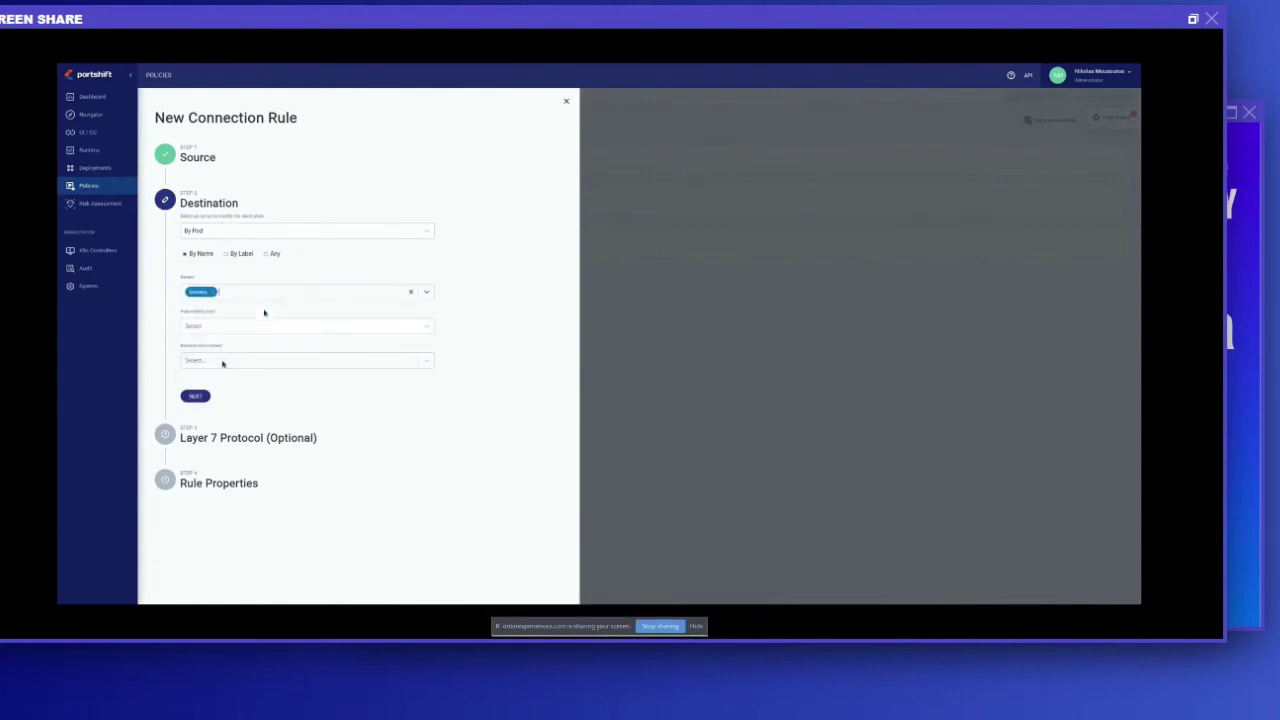
pyautogui.click(195, 396)
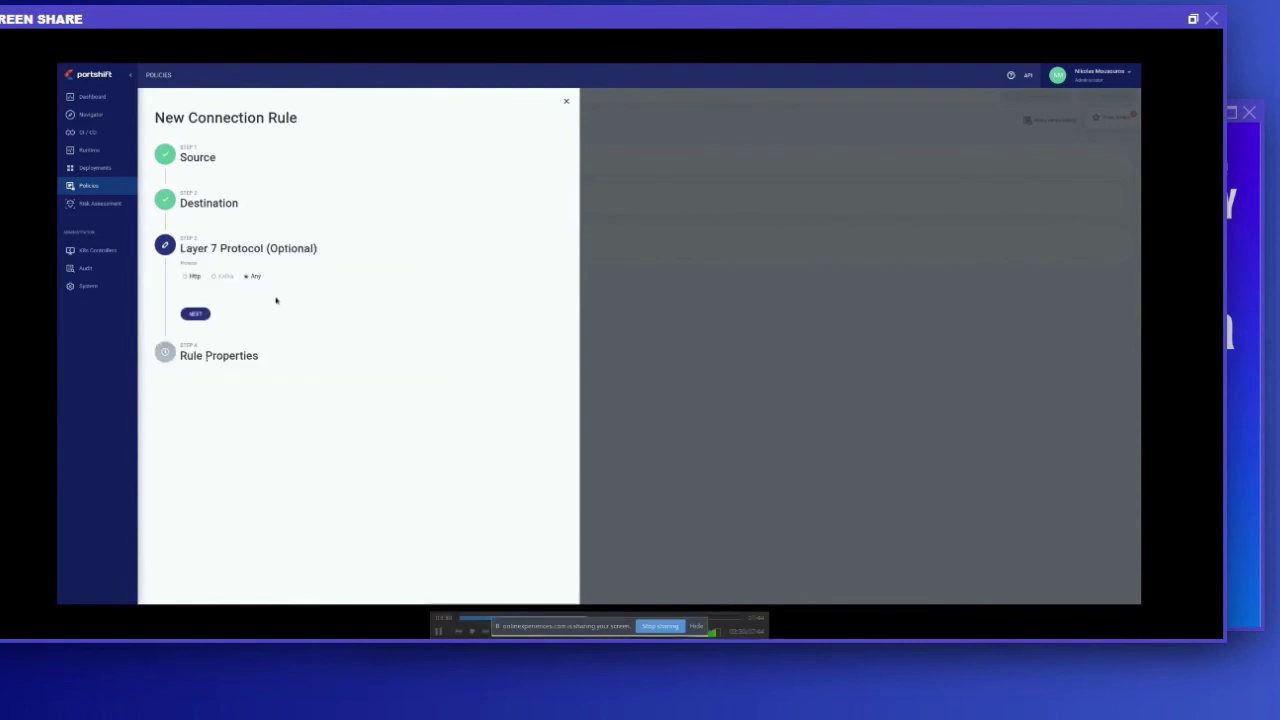
pyautogui.click(196, 315)
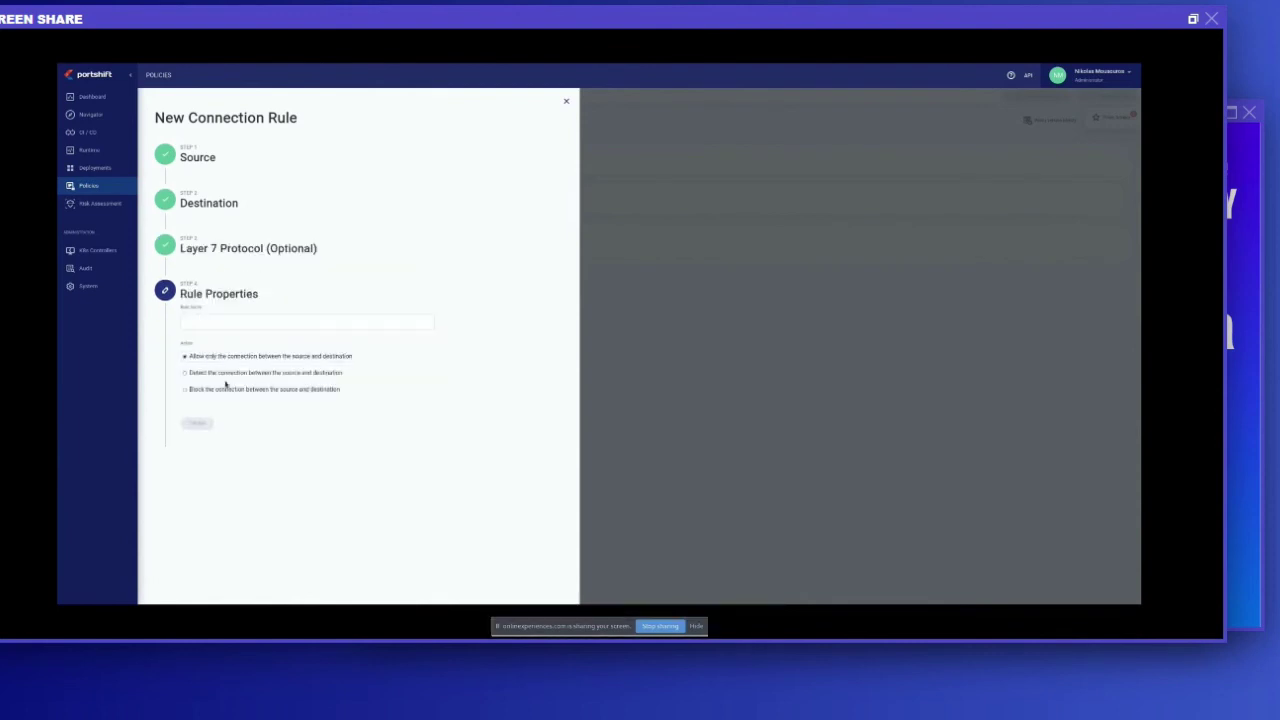
# - Set the rule to block the connection, name it "block access to lenses from all the IPs" and finish it
pyautogui.click(216, 391)
pyautogui.write('block-icons')
pyautogui.write(' to ico')
pyautogui.write(' from a')
pyautogui.write('ll t')
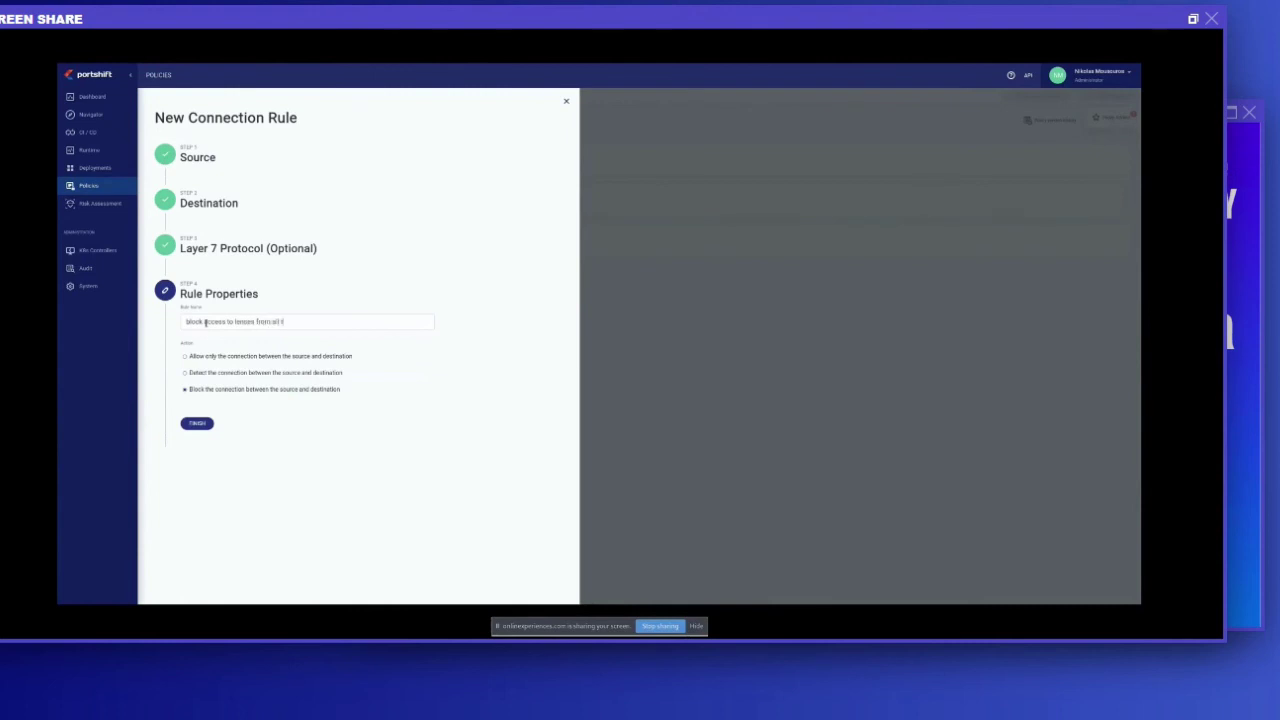
pyautogui.write('he IPs')
pyautogui.press('Return')
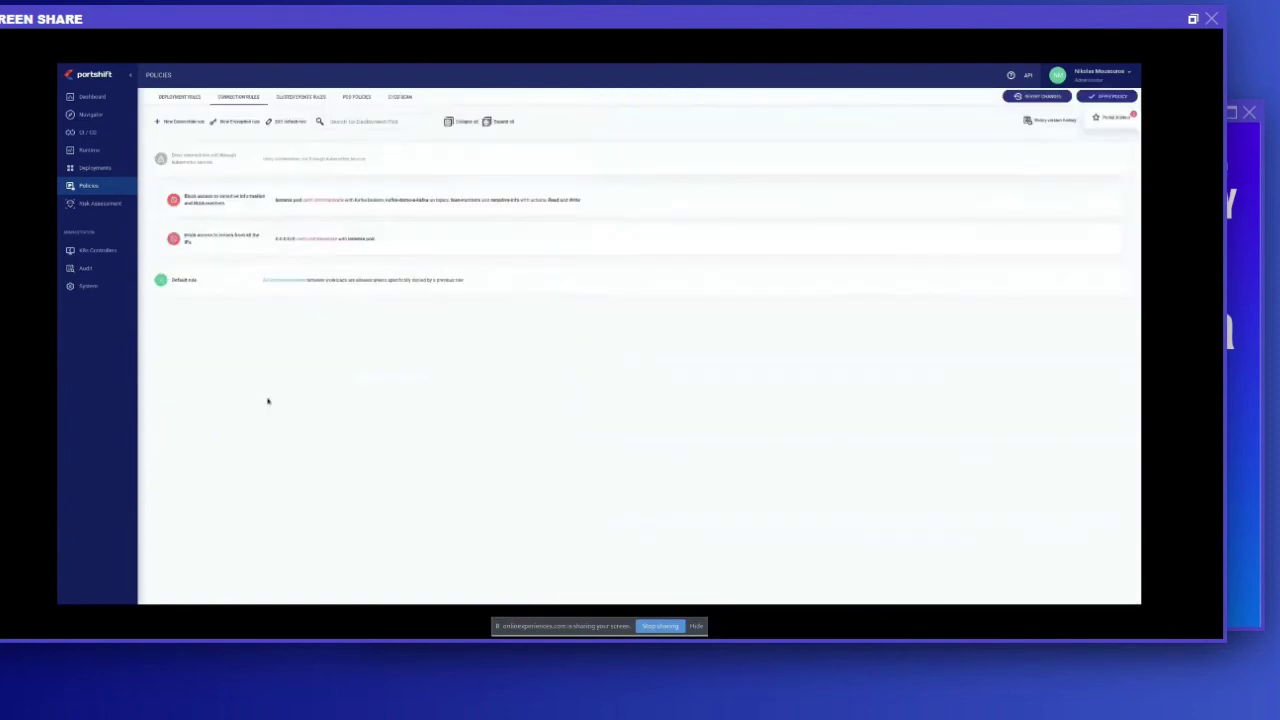
# - Apply the policy and retry loading the Lenses page to test the IP block
pyautogui.click(1106, 97)
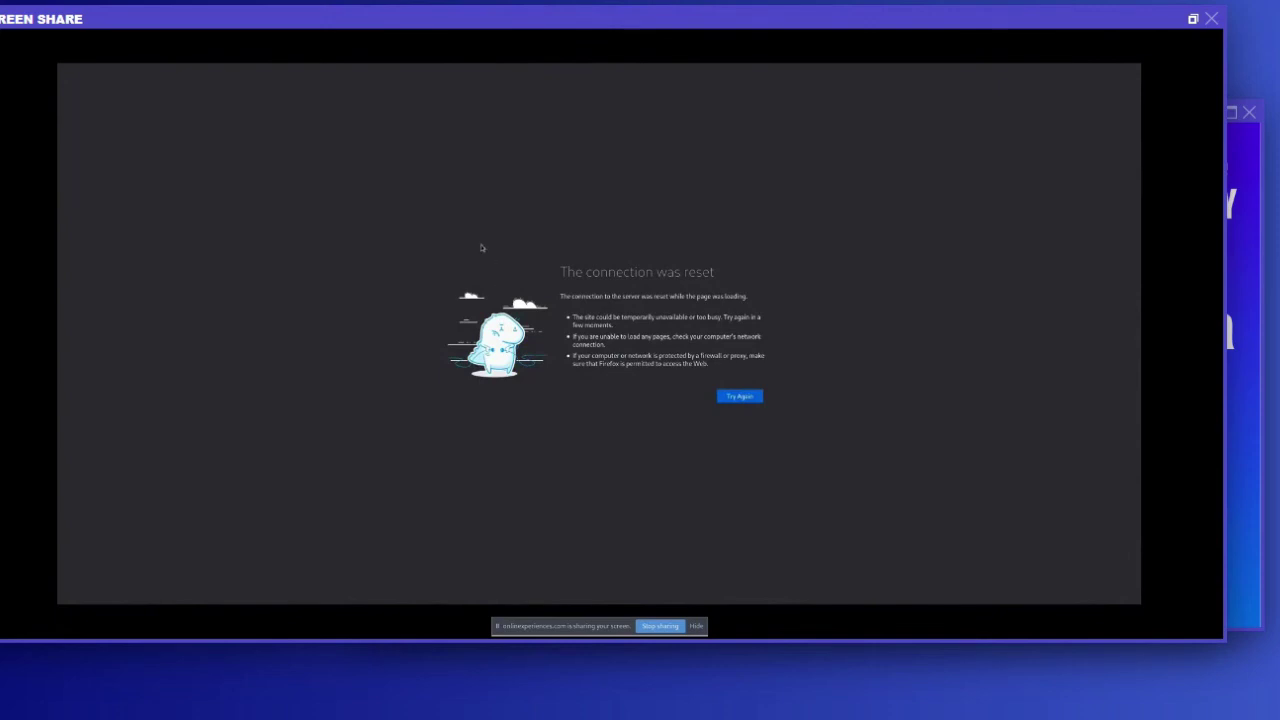
pyautogui.click(745, 397)
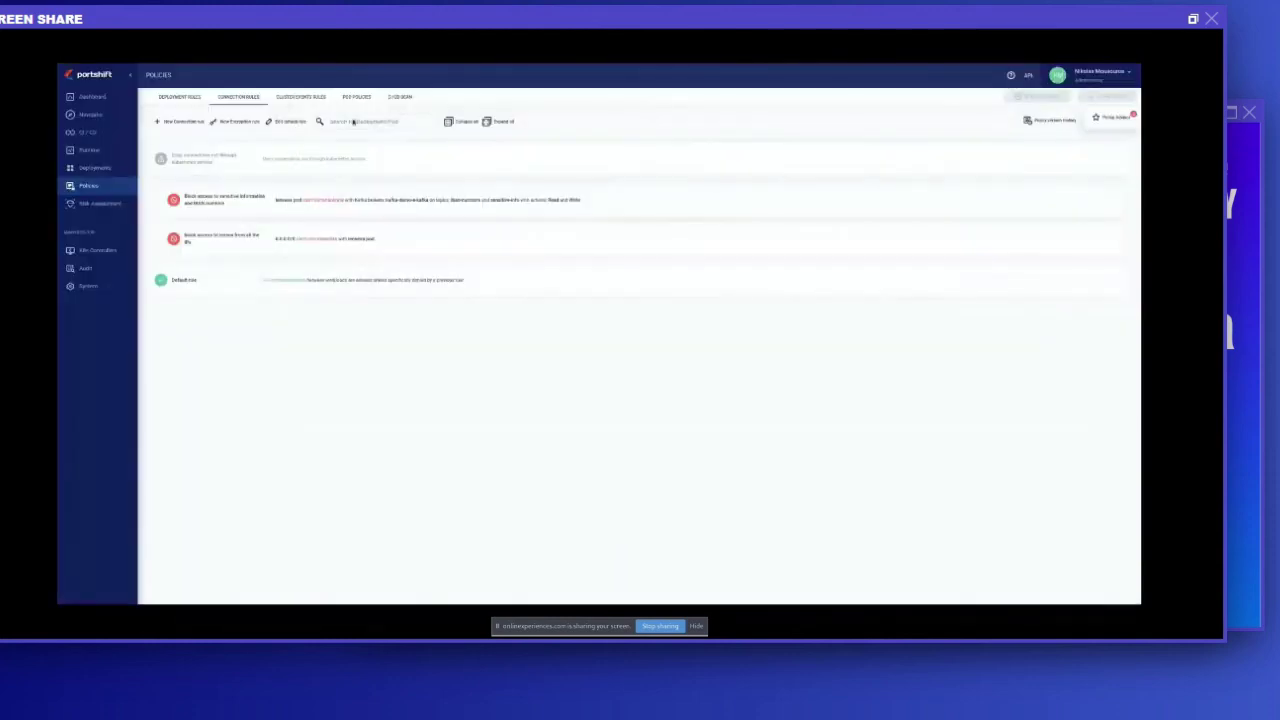
# - Start another connection rule in Portshift with its source defined by IP, entering the permitted IP address
pyautogui.click(190, 121)
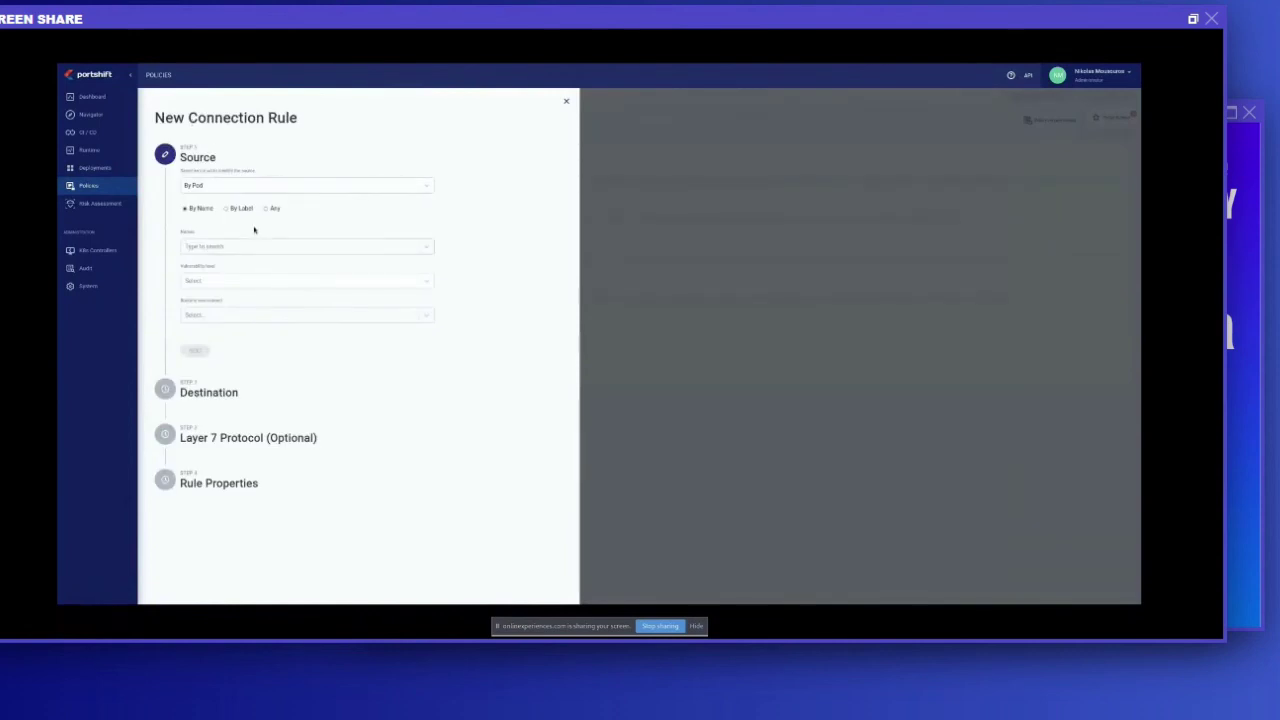
pyautogui.click(257, 189)
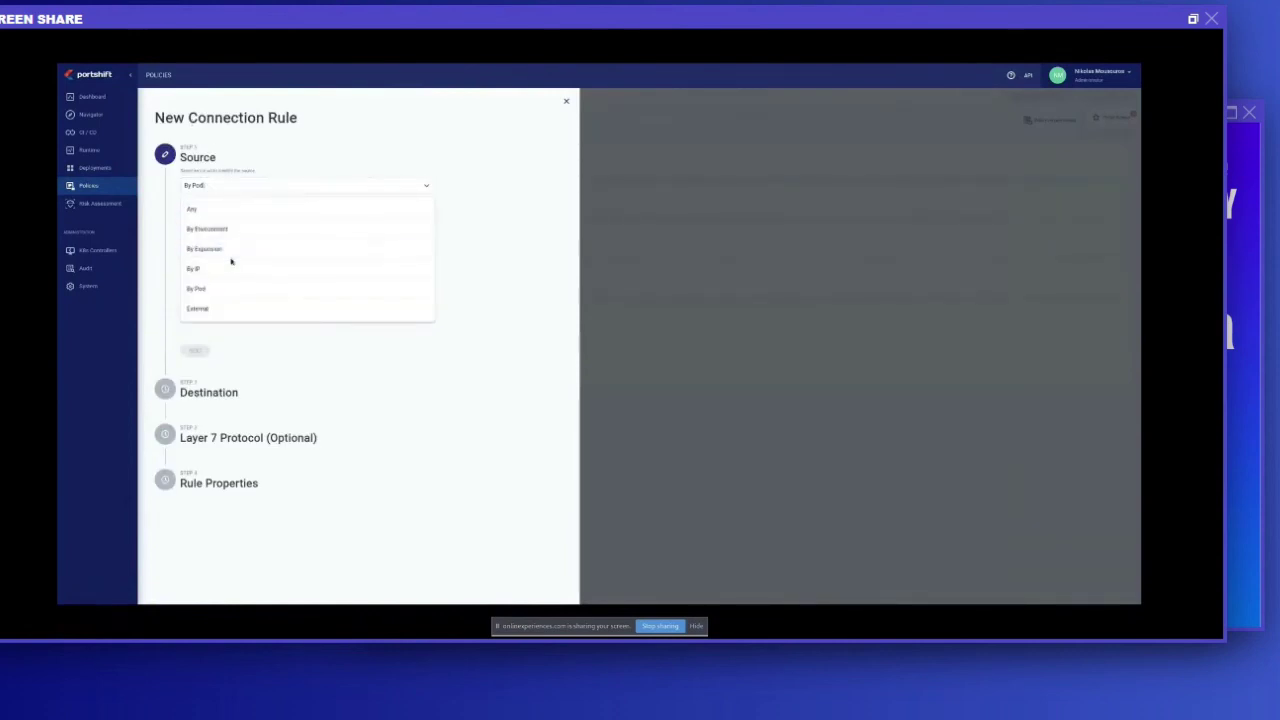
pyautogui.click(194, 268)
pyautogui.click(256, 208)
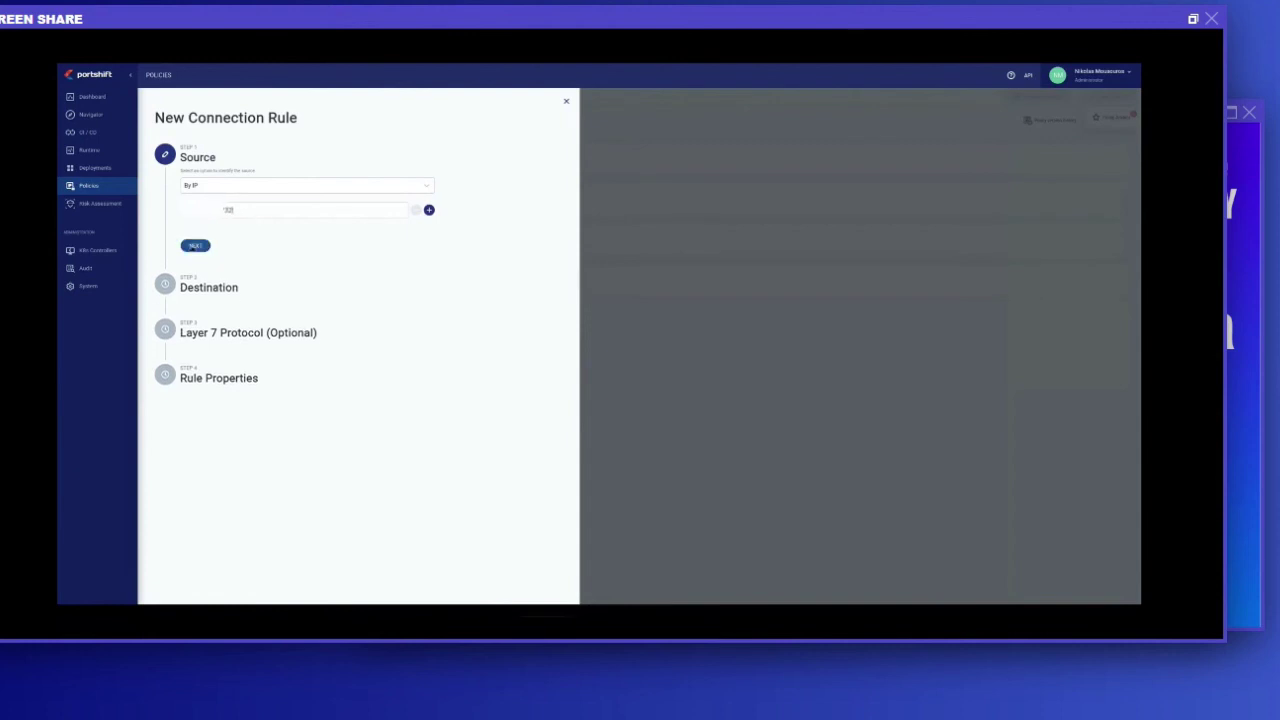
pyautogui.click(194, 246)
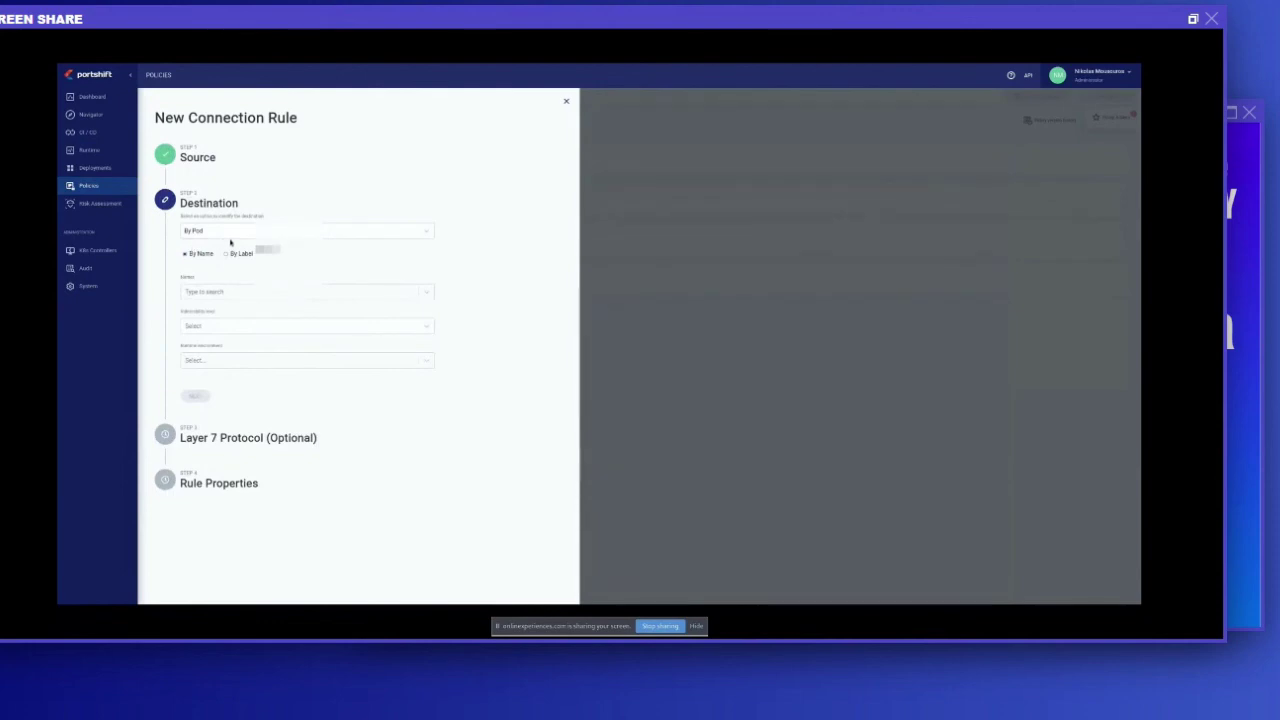
# - Set the new rule's destination to the lensesa pod by name, leaving the Layer 7 protocol as Any
pyautogui.click(220, 291)
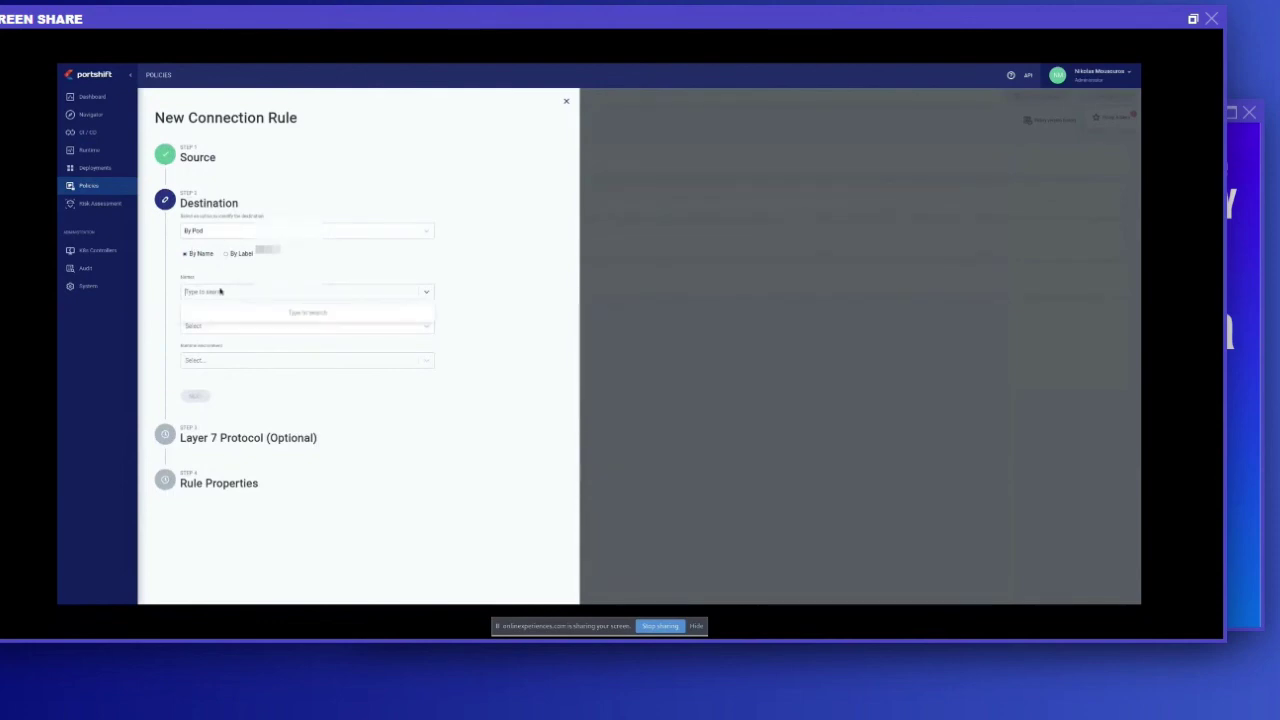
pyautogui.write('lens')
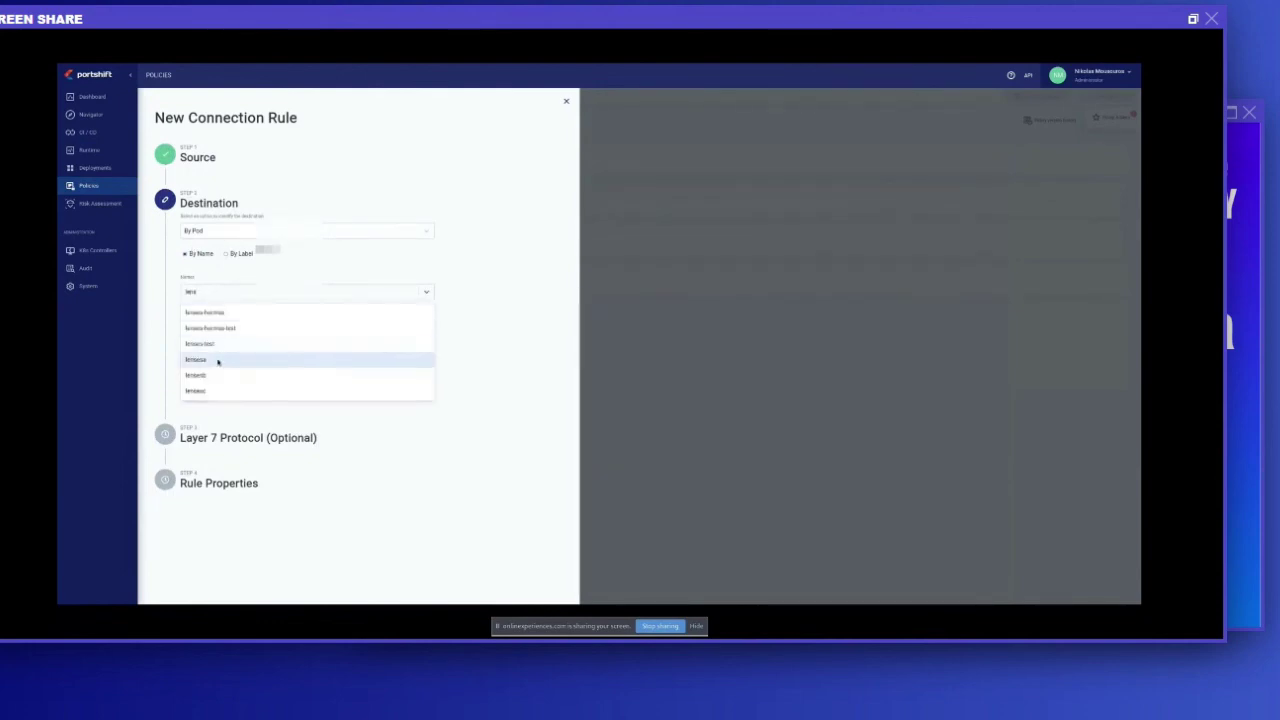
pyautogui.click(217, 361)
pyautogui.click(195, 396)
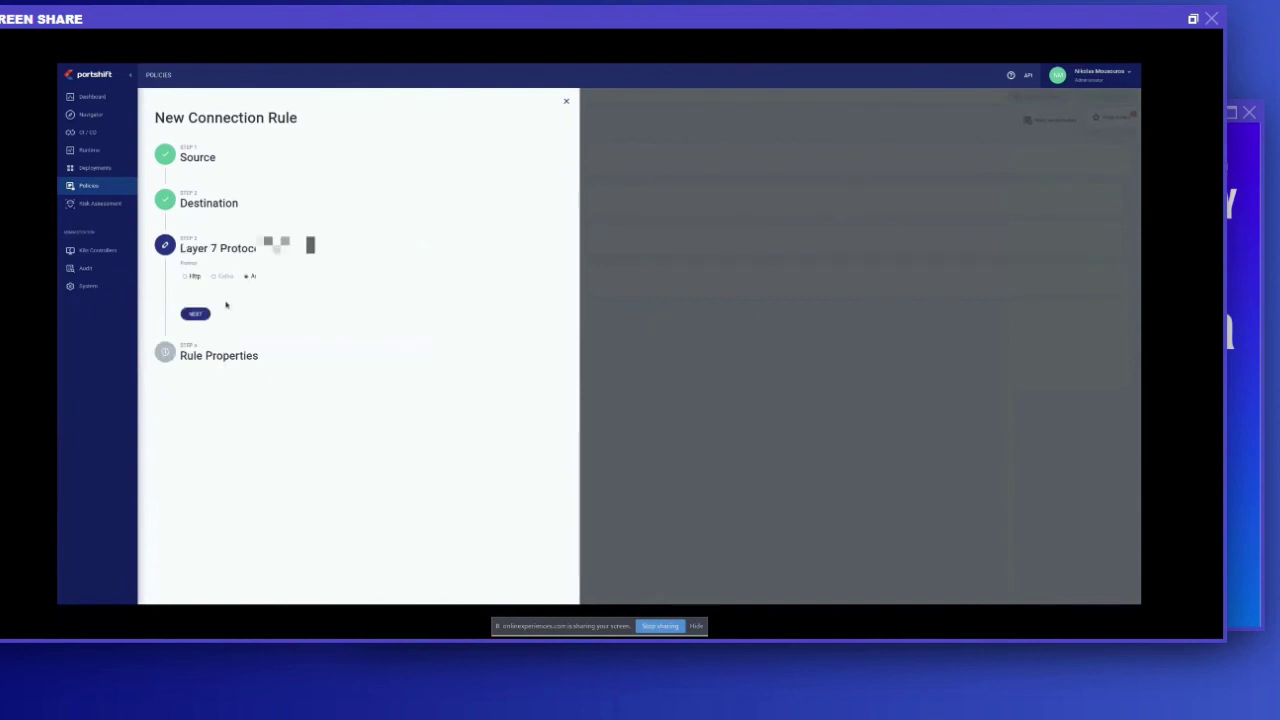
pyautogui.click(205, 313)
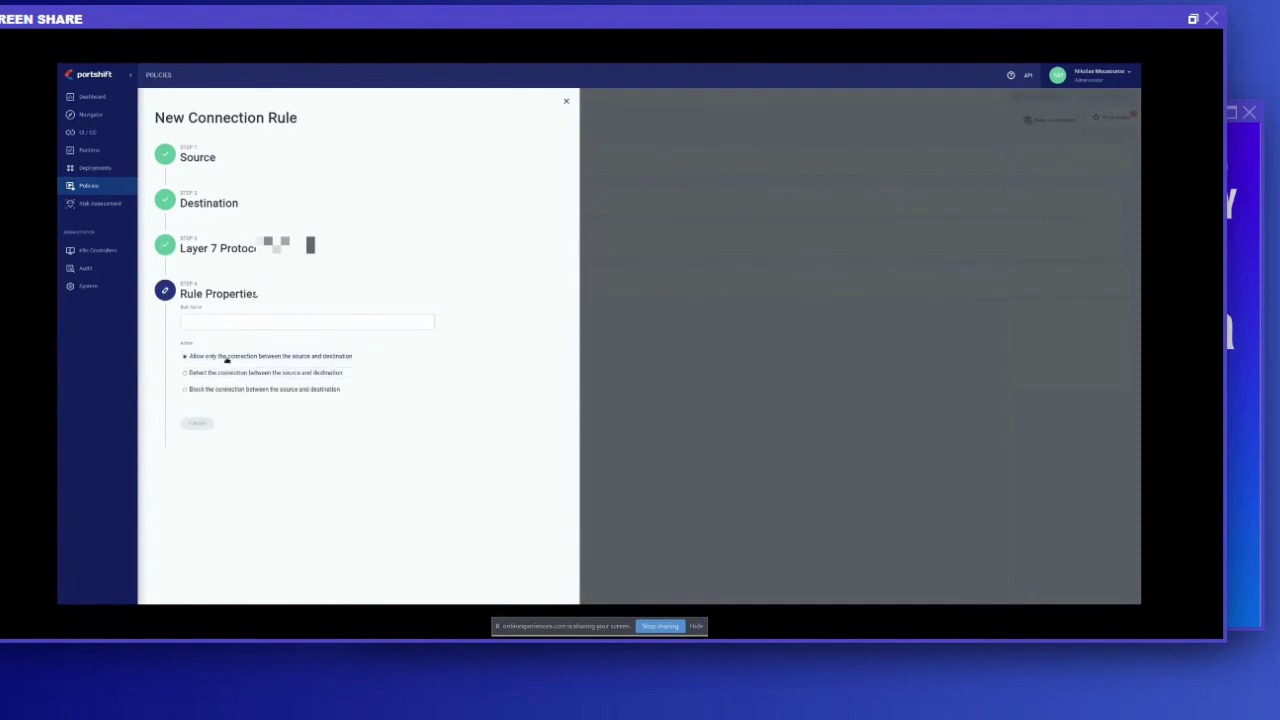
# - Name the connection rule "Allow access to the home IP", keep the allow-only action and finish the rule
pyautogui.write('Allo')
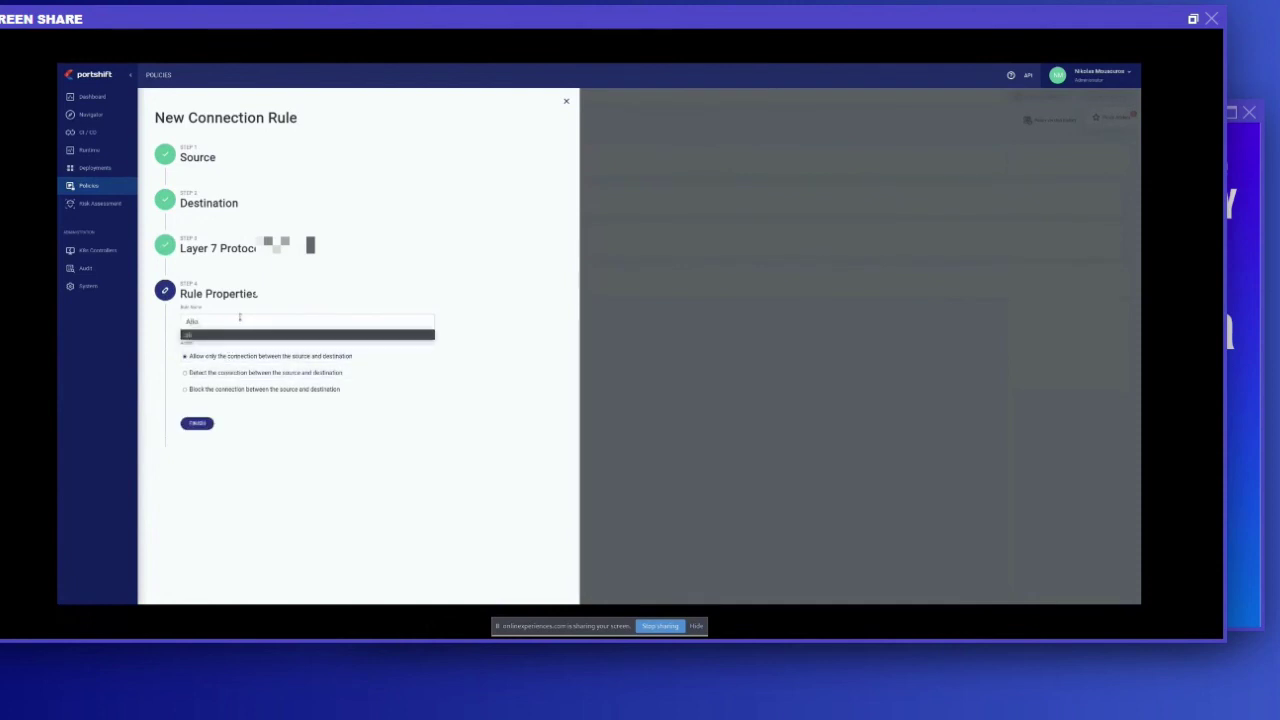
pyautogui.write('w access')
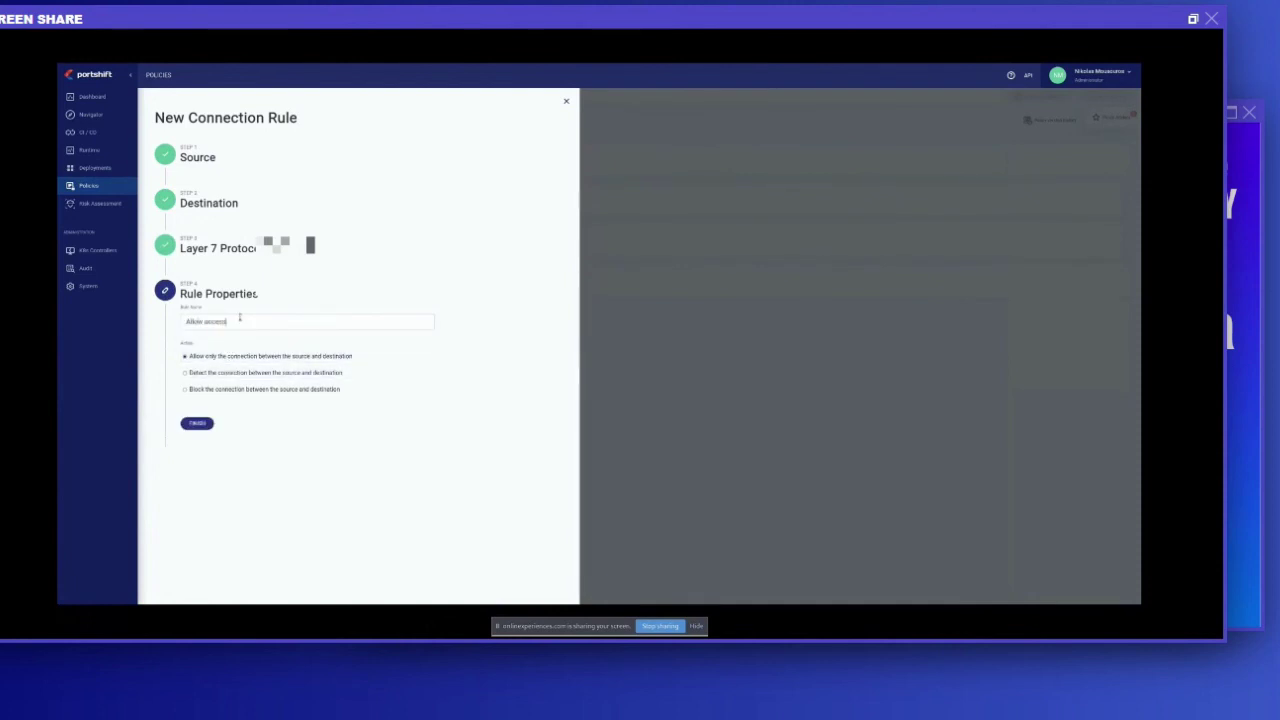
pyautogui.write(' to the home IP')
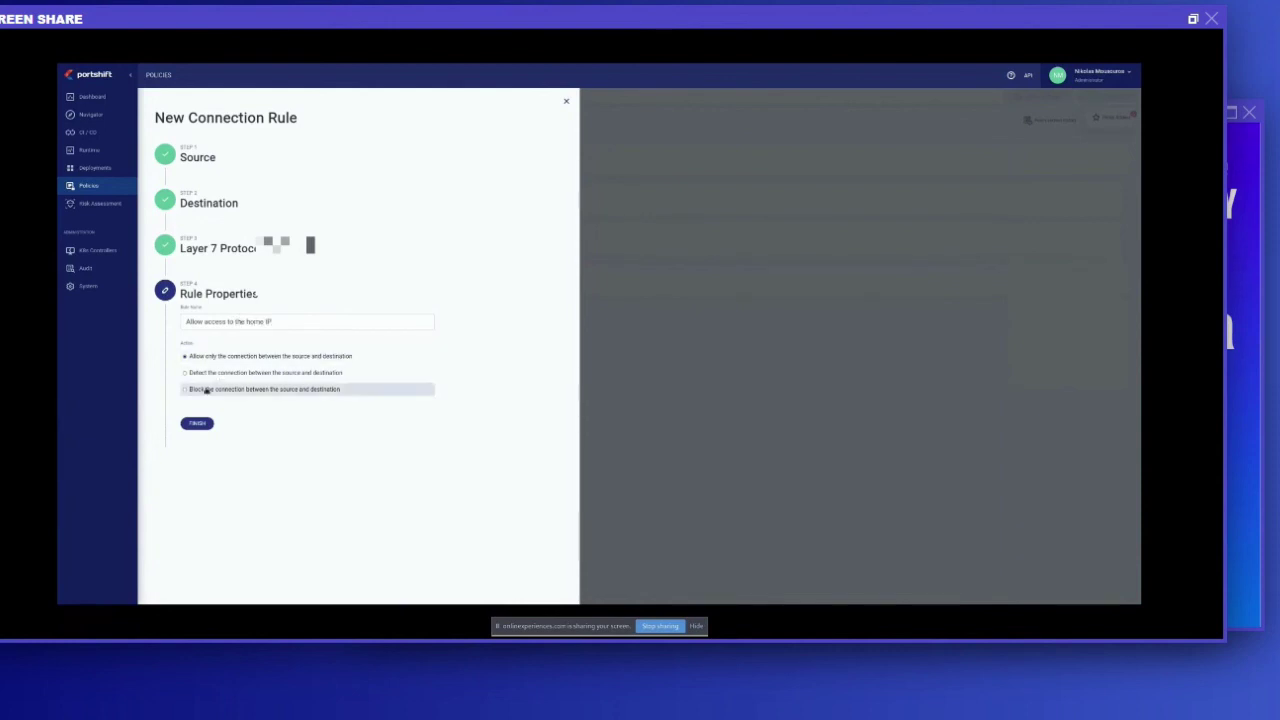
pyautogui.click(197, 424)
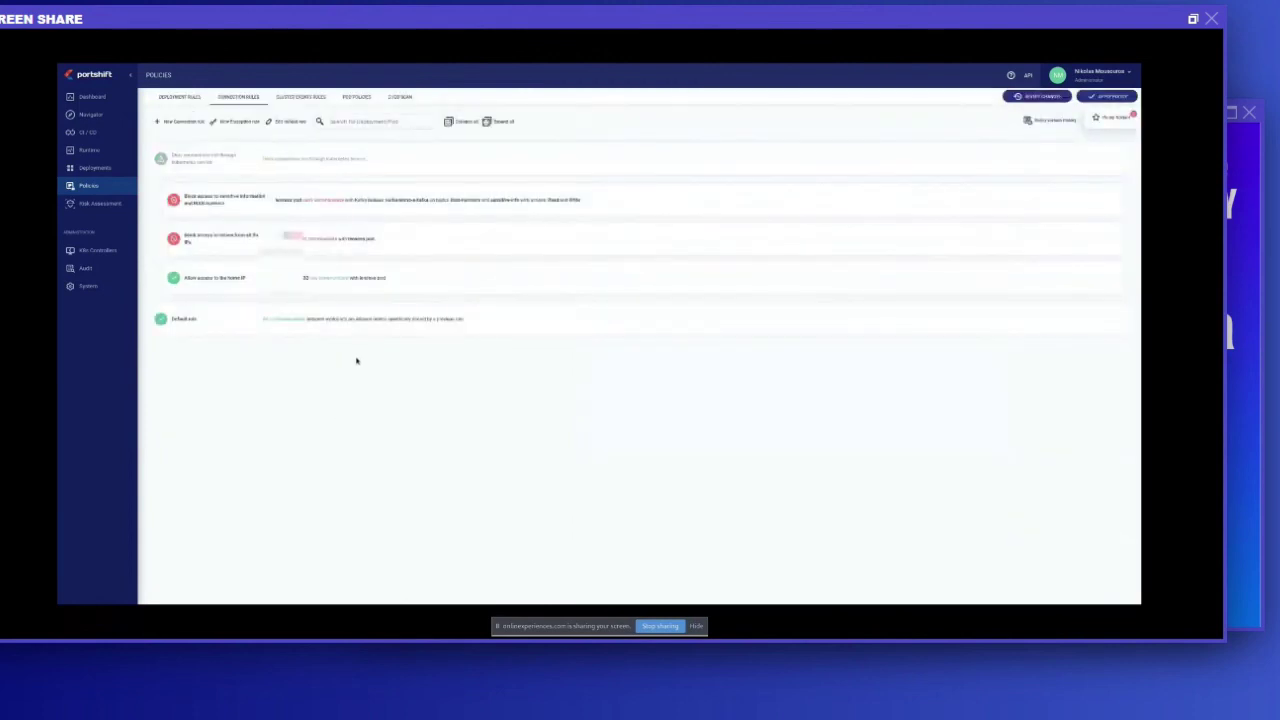
# - Move the home IP allow rule above the rule blocking Lenses access from all IPs and apply the policy
pyautogui.moveTo(232, 274); pyautogui.dragTo(234, 237)
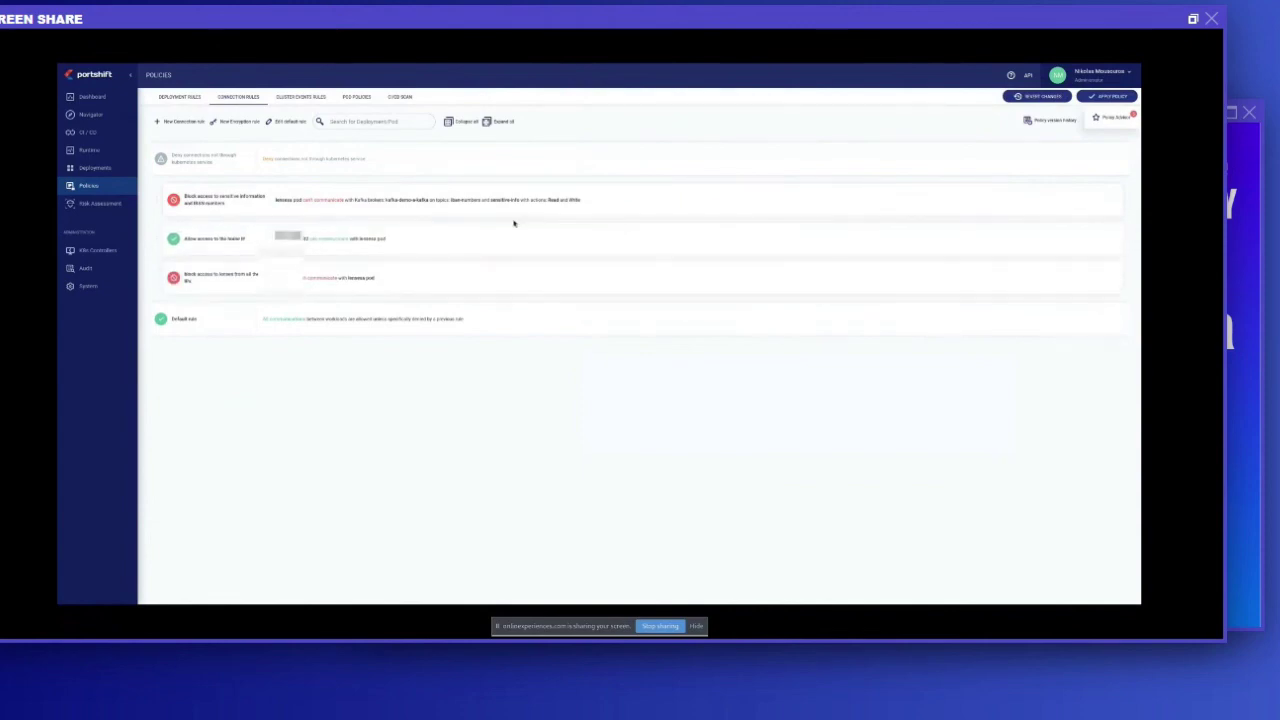
pyautogui.click(1088, 99)
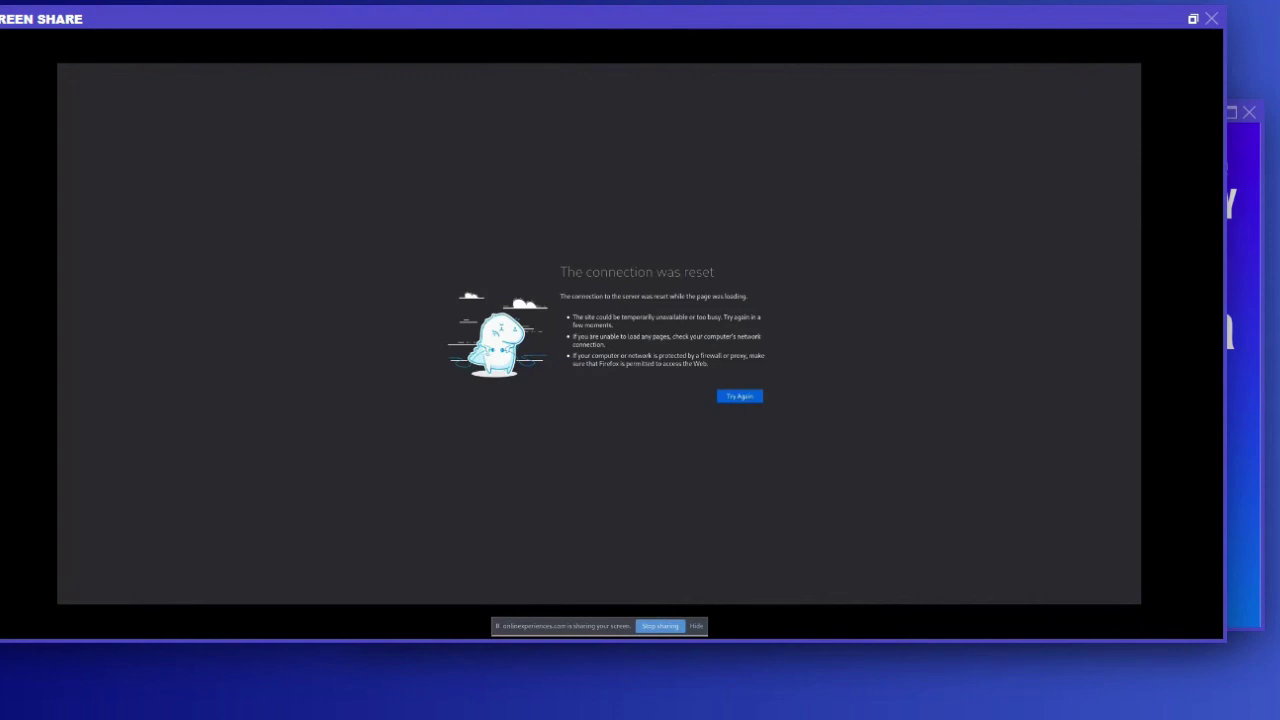
# - Reload the Lenses page and open the sensitive-info topic to test the applied access rules
pyautogui.press('F5')
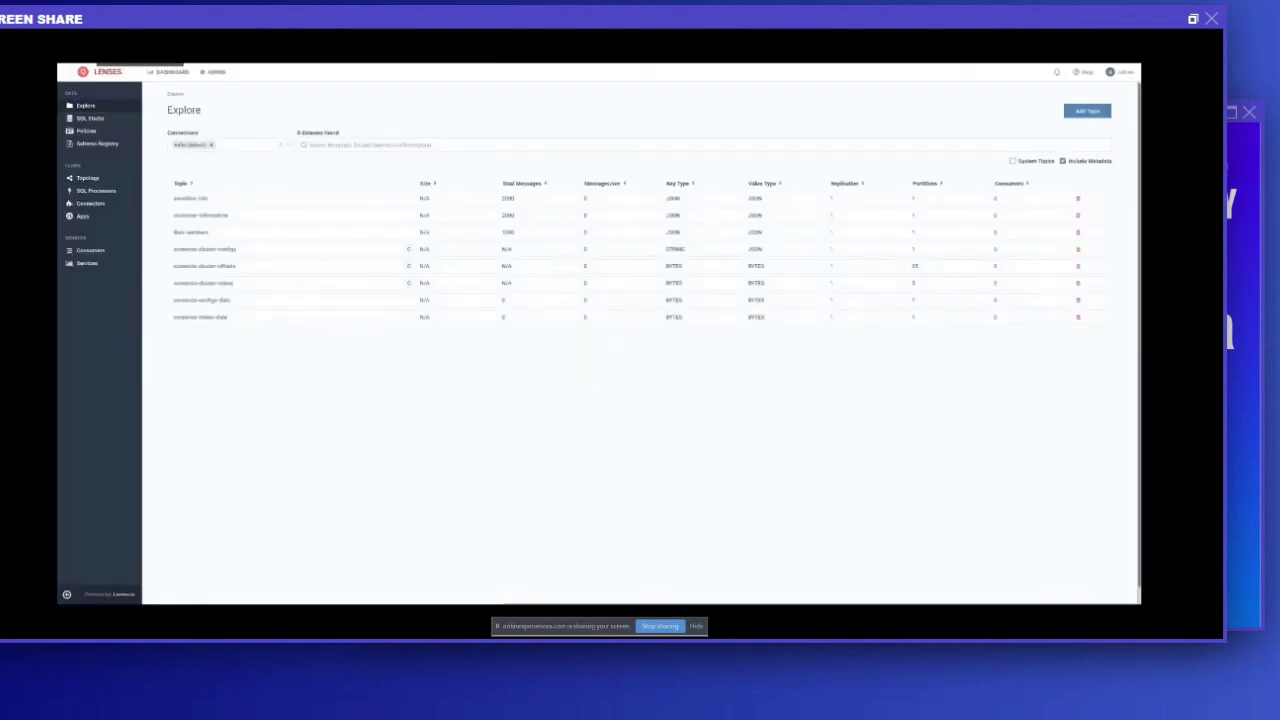
pyautogui.click(201, 199)
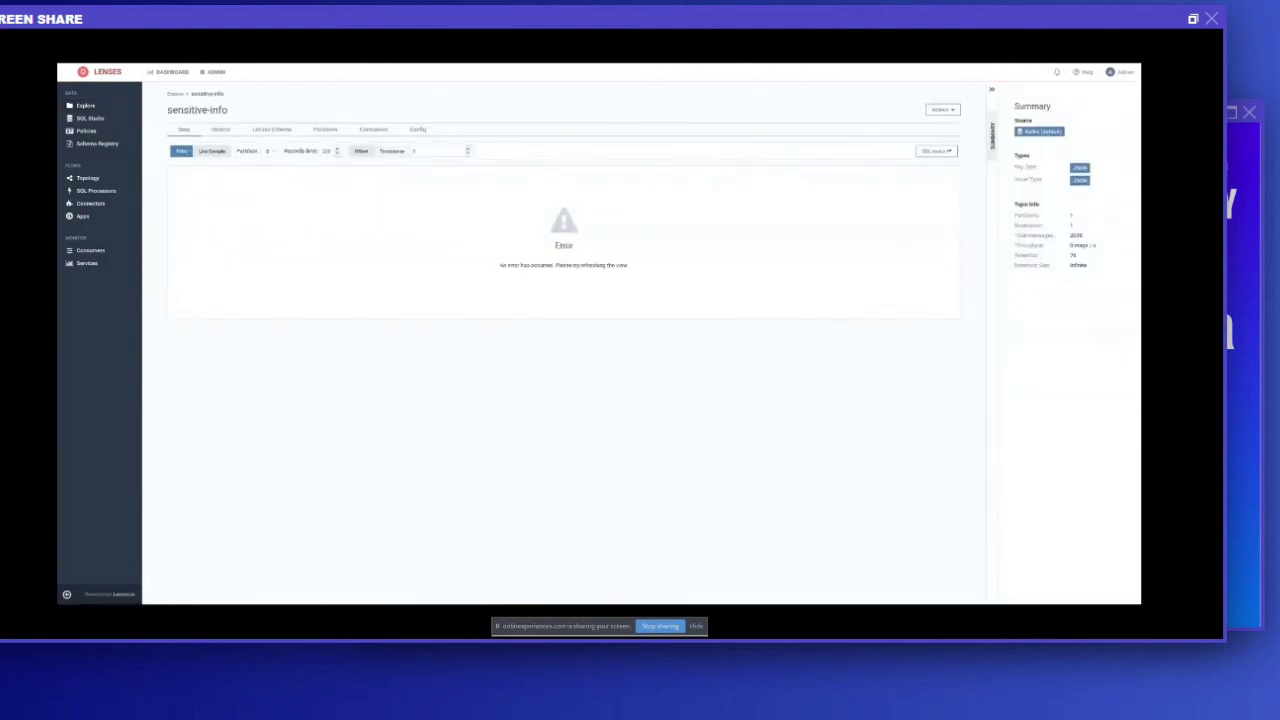
# - Switch back to Portshift, review the dashboard overview and expand all environments in the Navigator map
pyautogui.hotkey('alt', 'Tab')
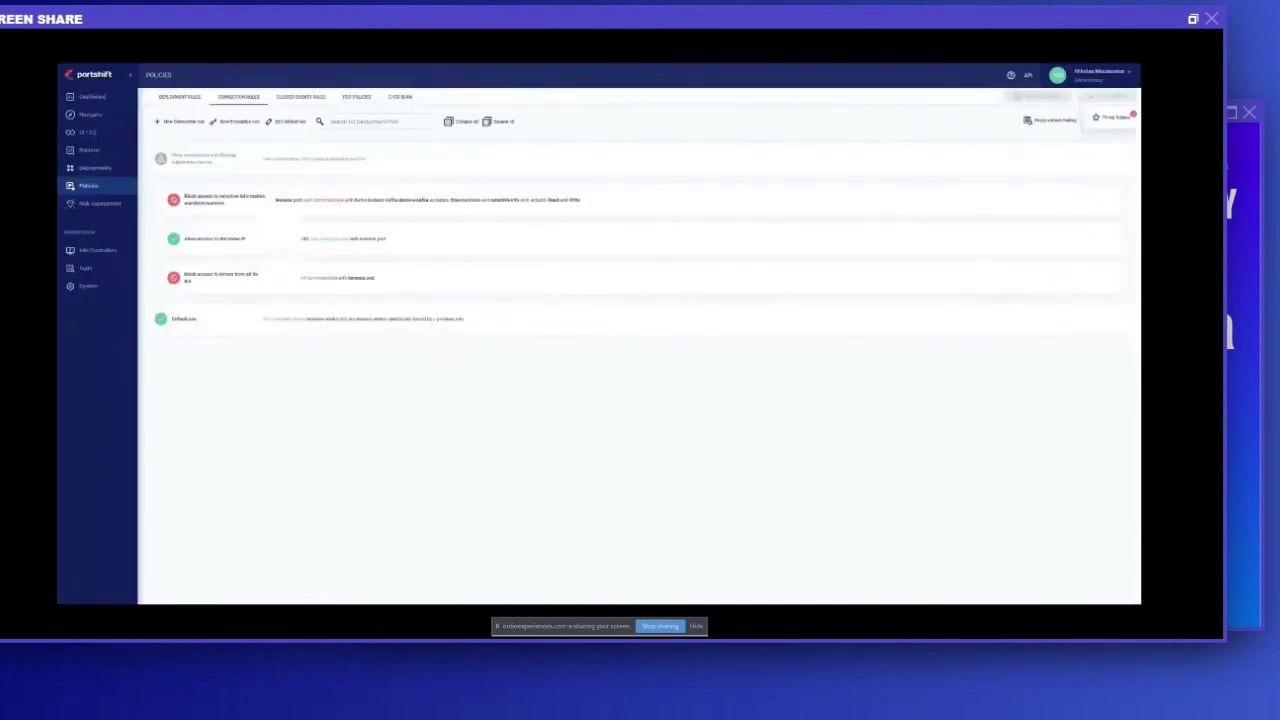
pyautogui.click(100, 97)
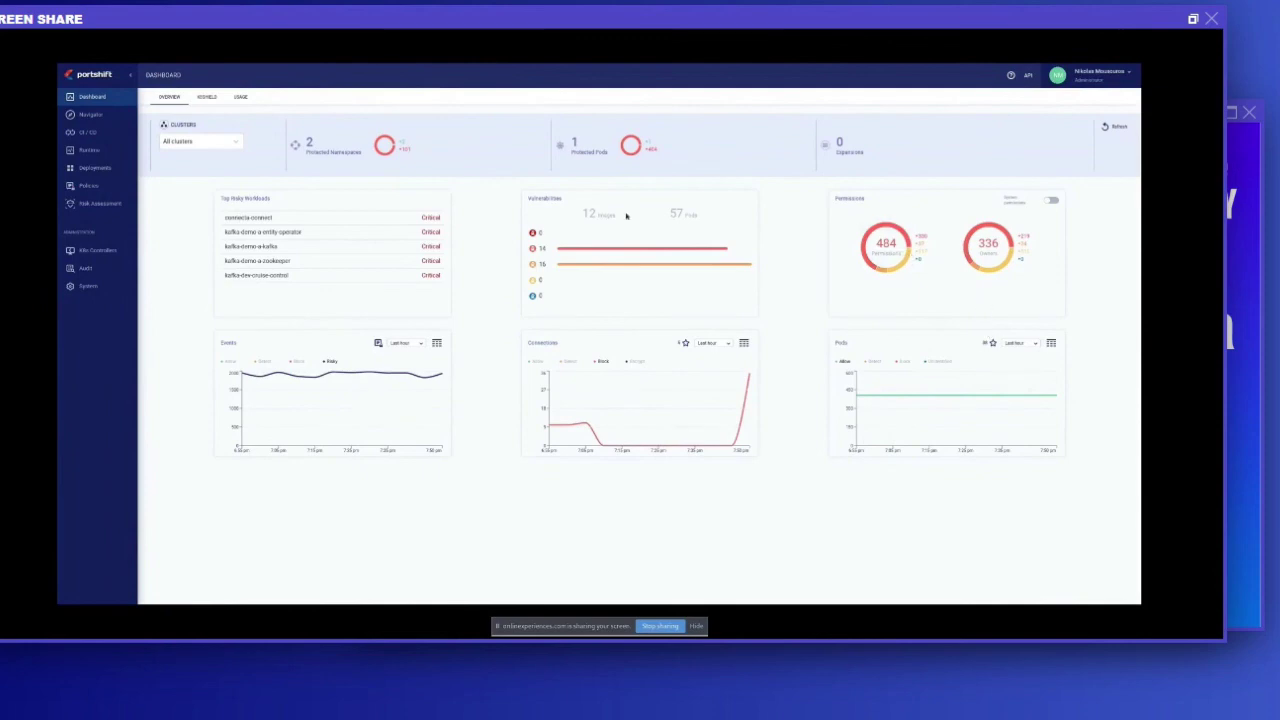
pyautogui.click(89, 115)
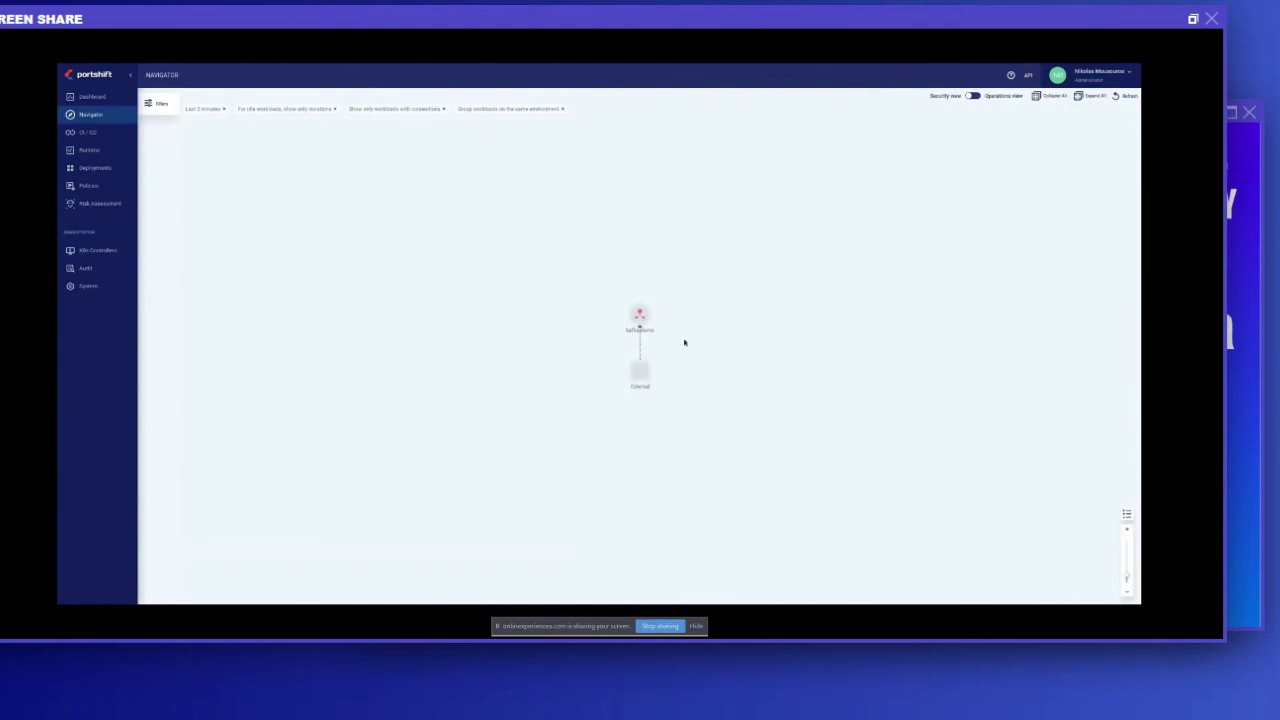
pyautogui.click(1090, 96)
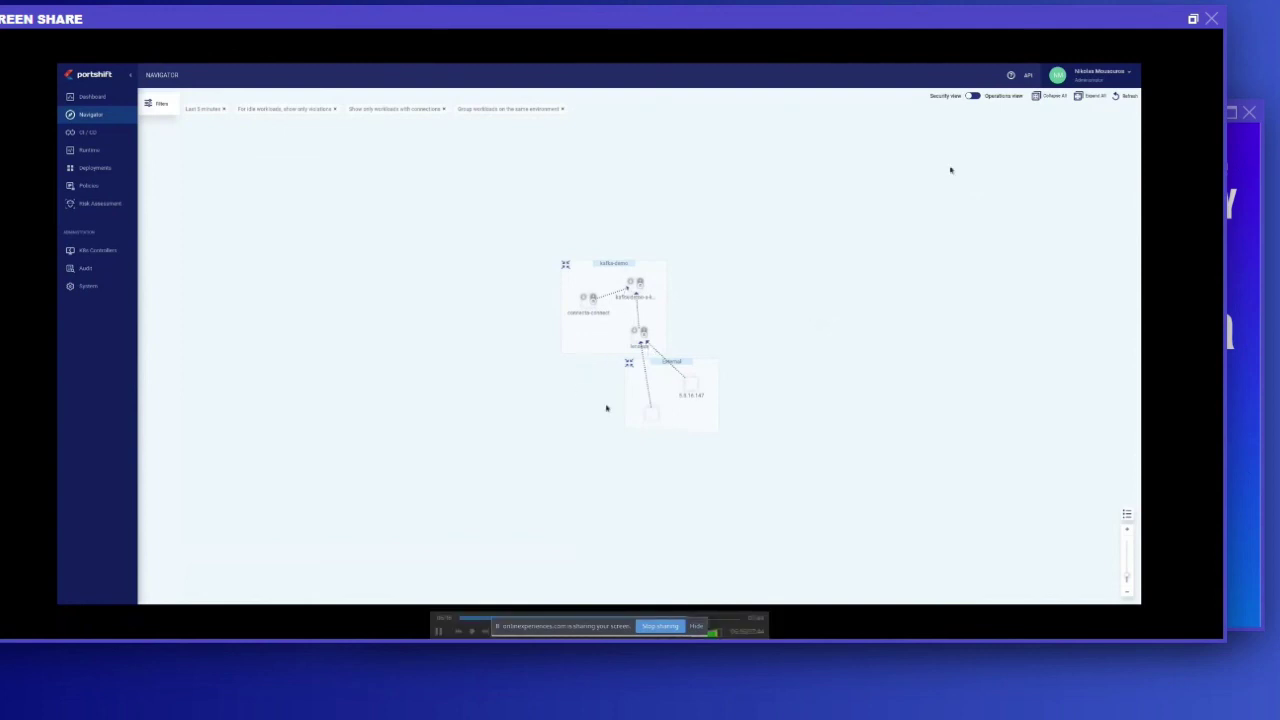
# - Examine the argoproj/argocd image's vulnerabilities in CI/CD and read the CVE entry of its critical one, CVE-2019-13638
pyautogui.click(105, 139)
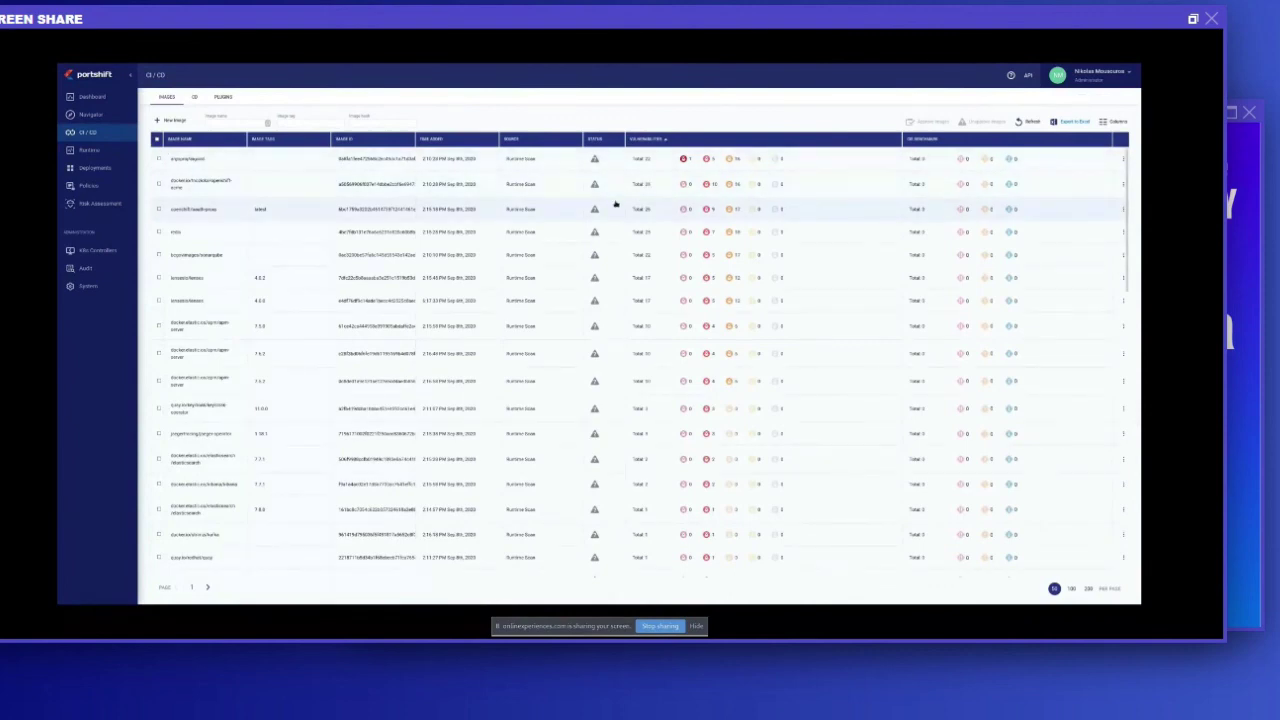
pyautogui.click(685, 159)
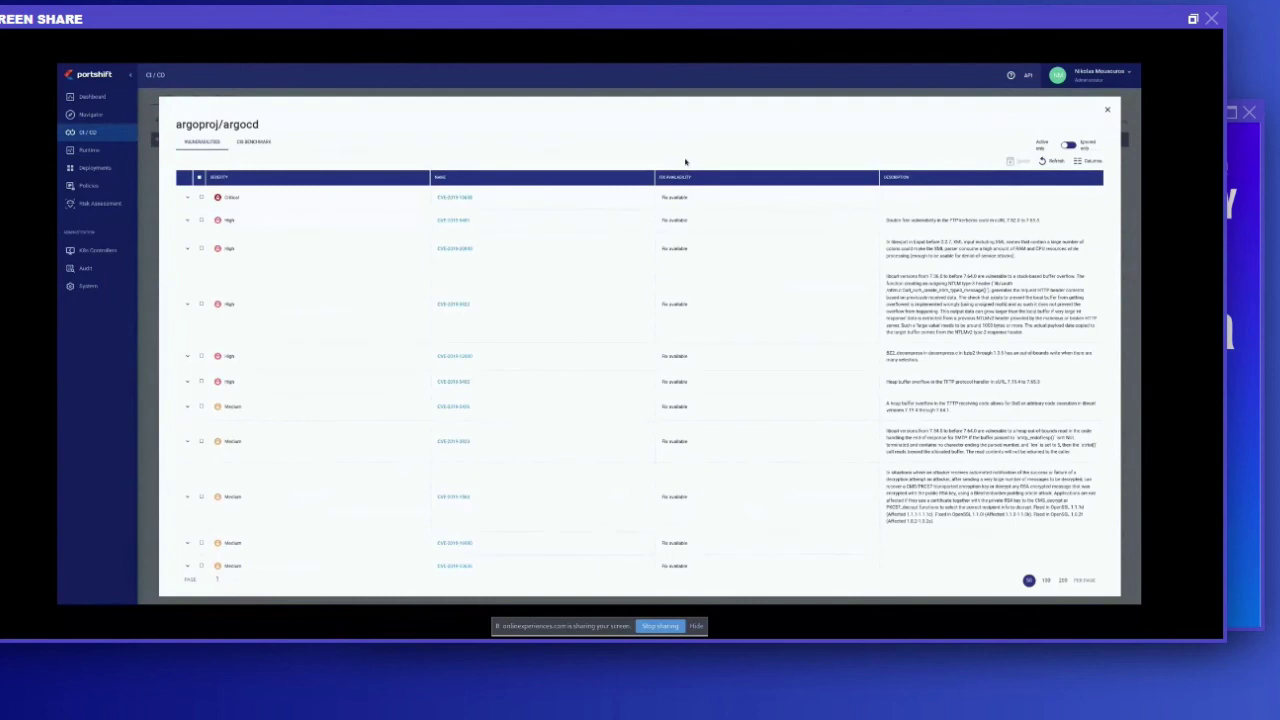
pyautogui.click(463, 200)
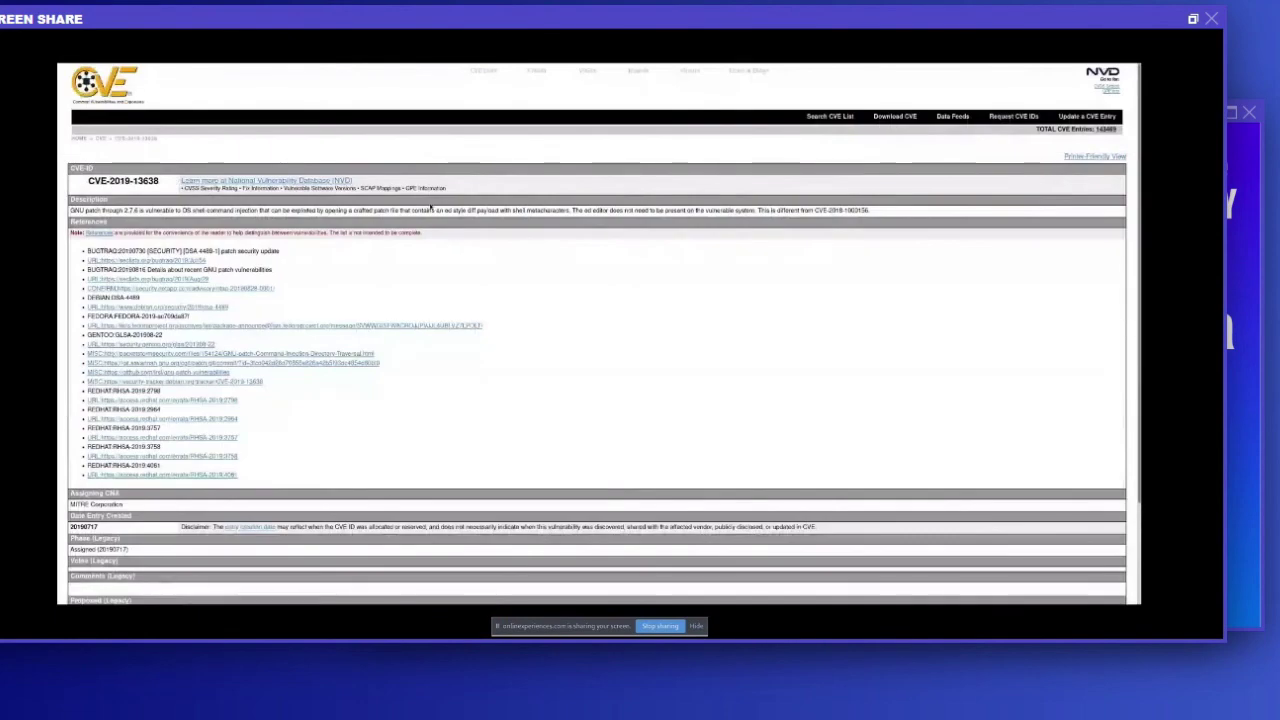
pyautogui.scroll(-1, 430, 207)
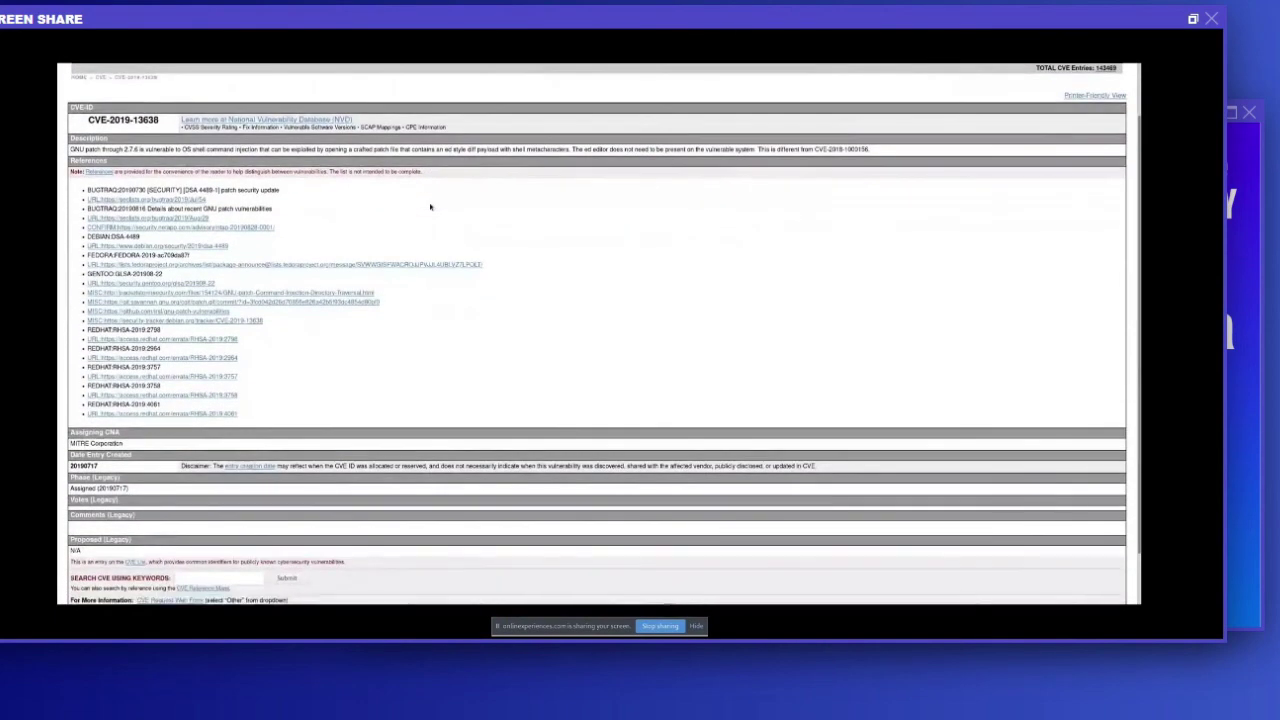
pyautogui.scroll(2, 430, 207)
pyautogui.hotkey('ctrl', 'w')
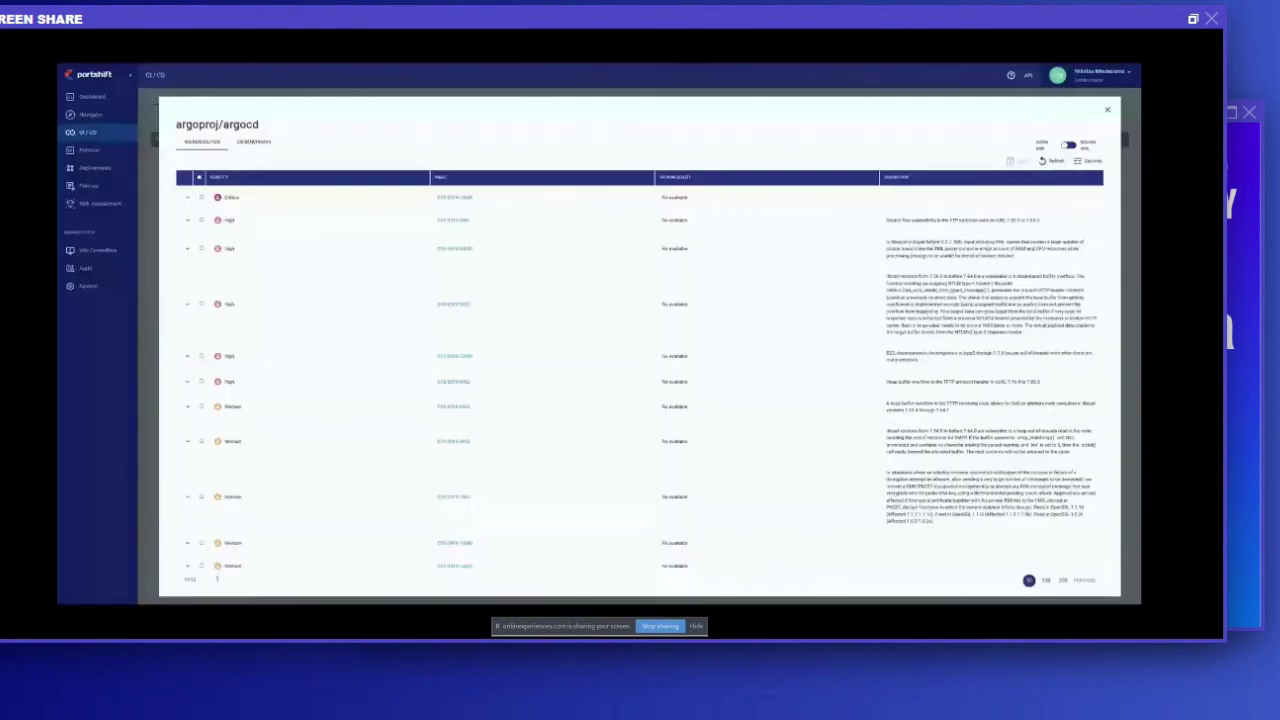
# - Review the runtime workloads and the recent connections between them
pyautogui.click(90, 150)
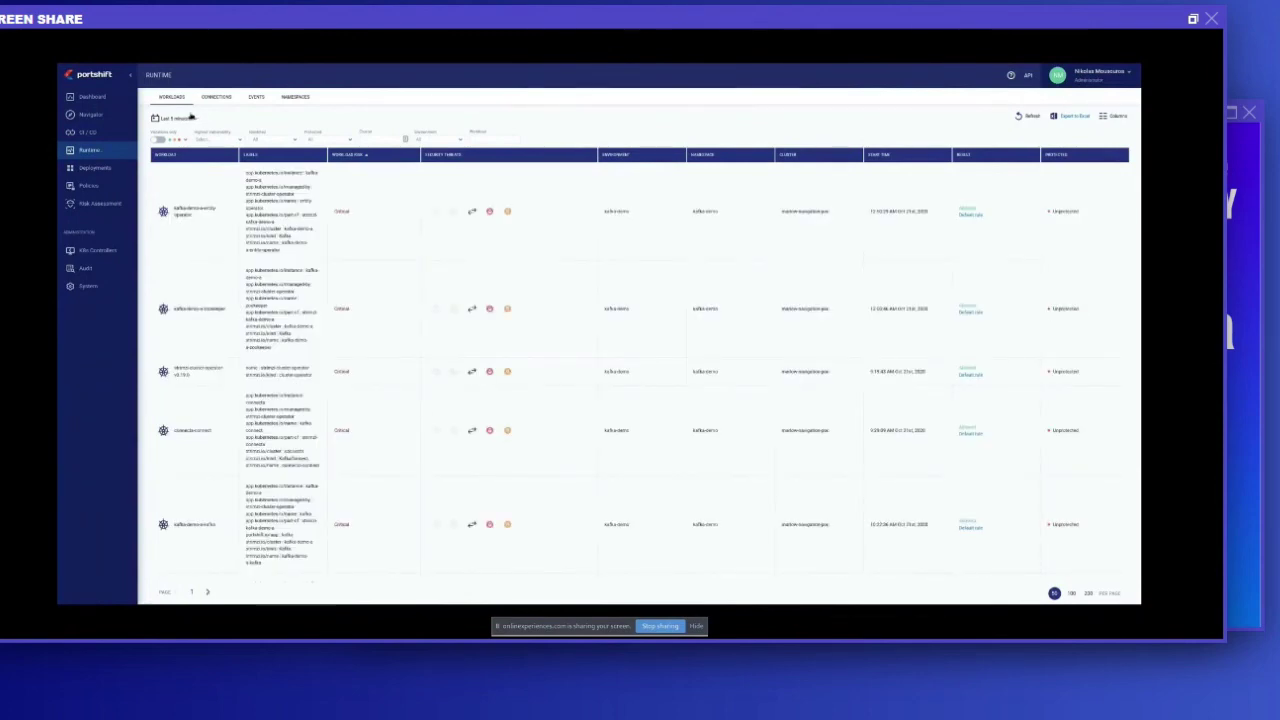
pyautogui.click(209, 100)
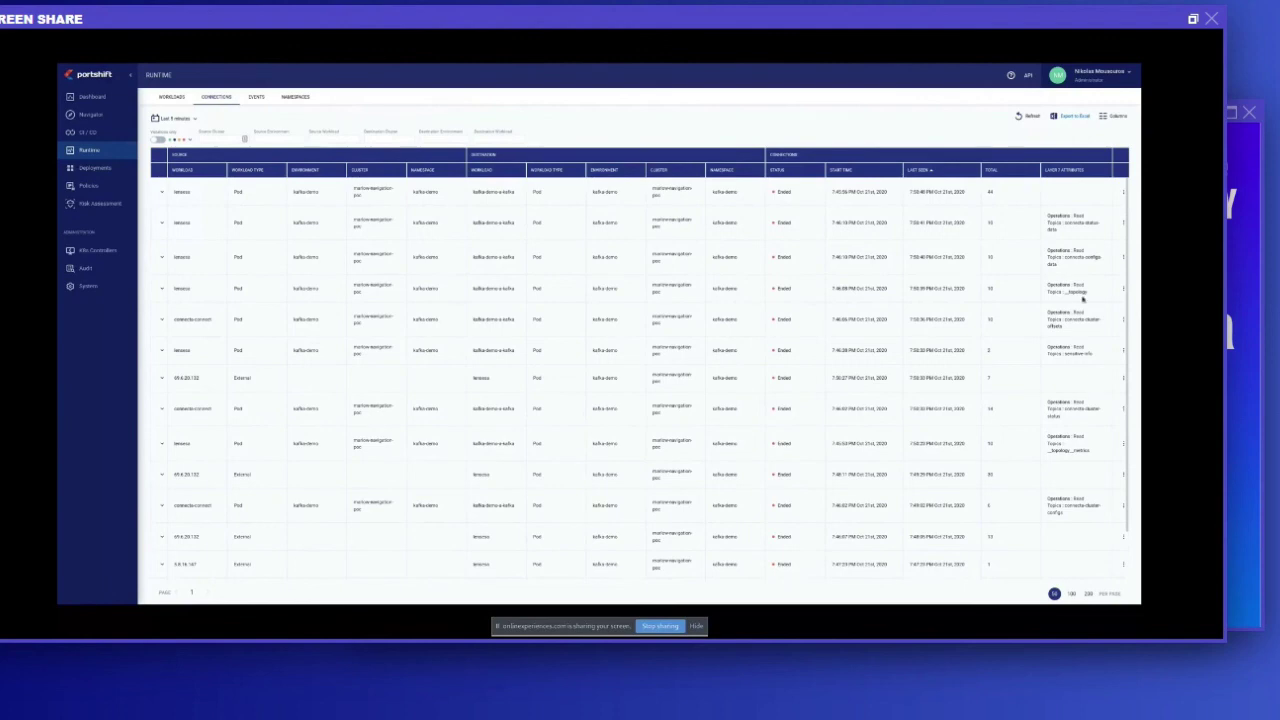
# - Rescan the marlow-navigation-poc cluster in Risk Assessment, leaving the target namespace empty and the scan time set to Now
pyautogui.click(100, 203)
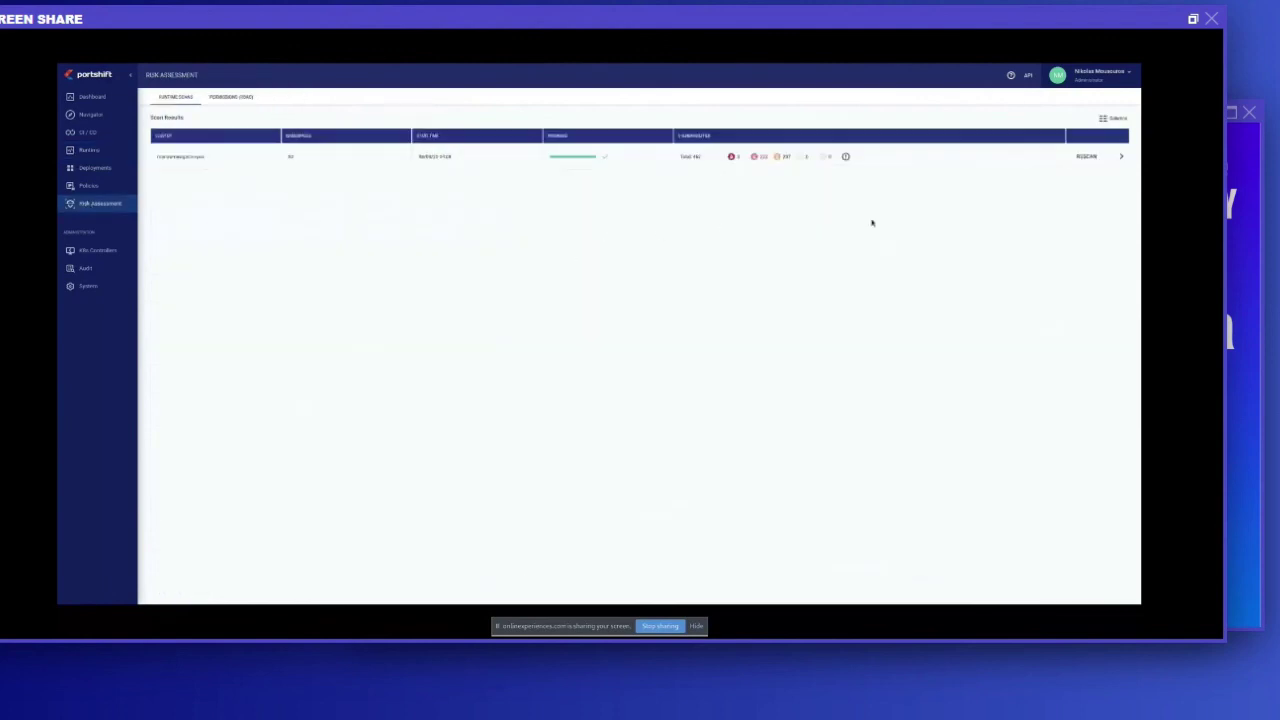
pyautogui.click(1088, 157)
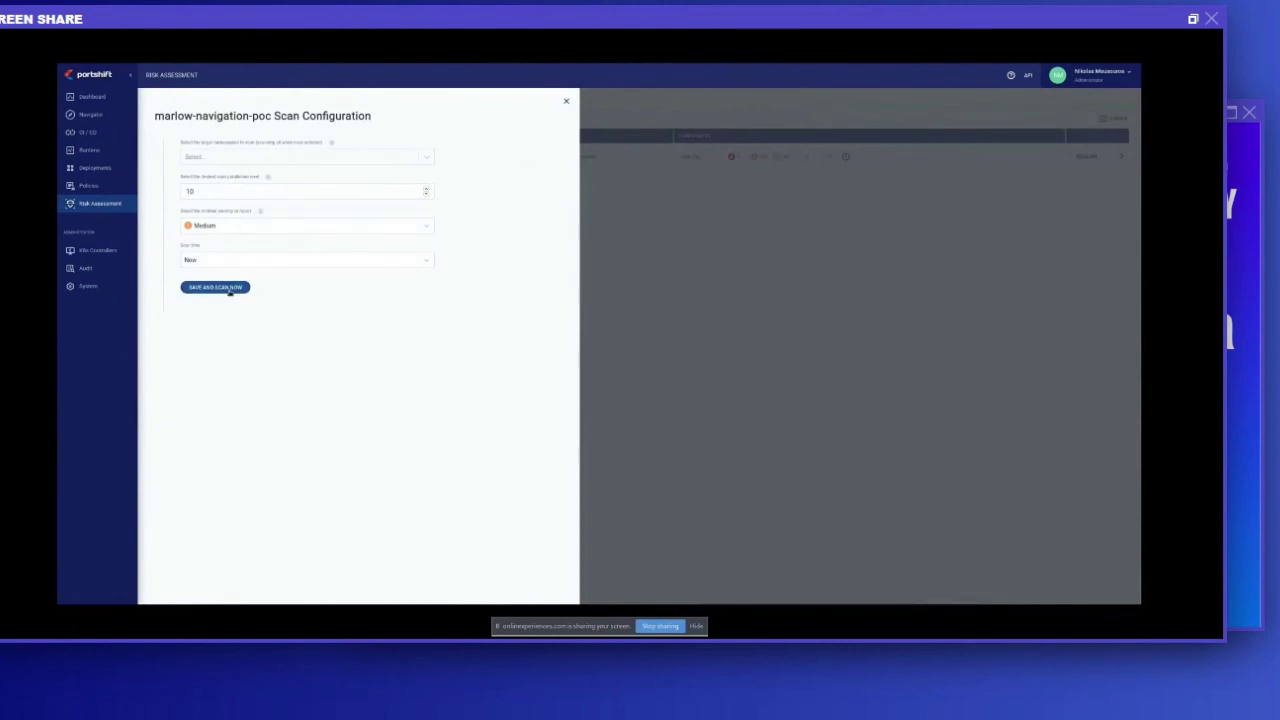
pyautogui.click(237, 160)
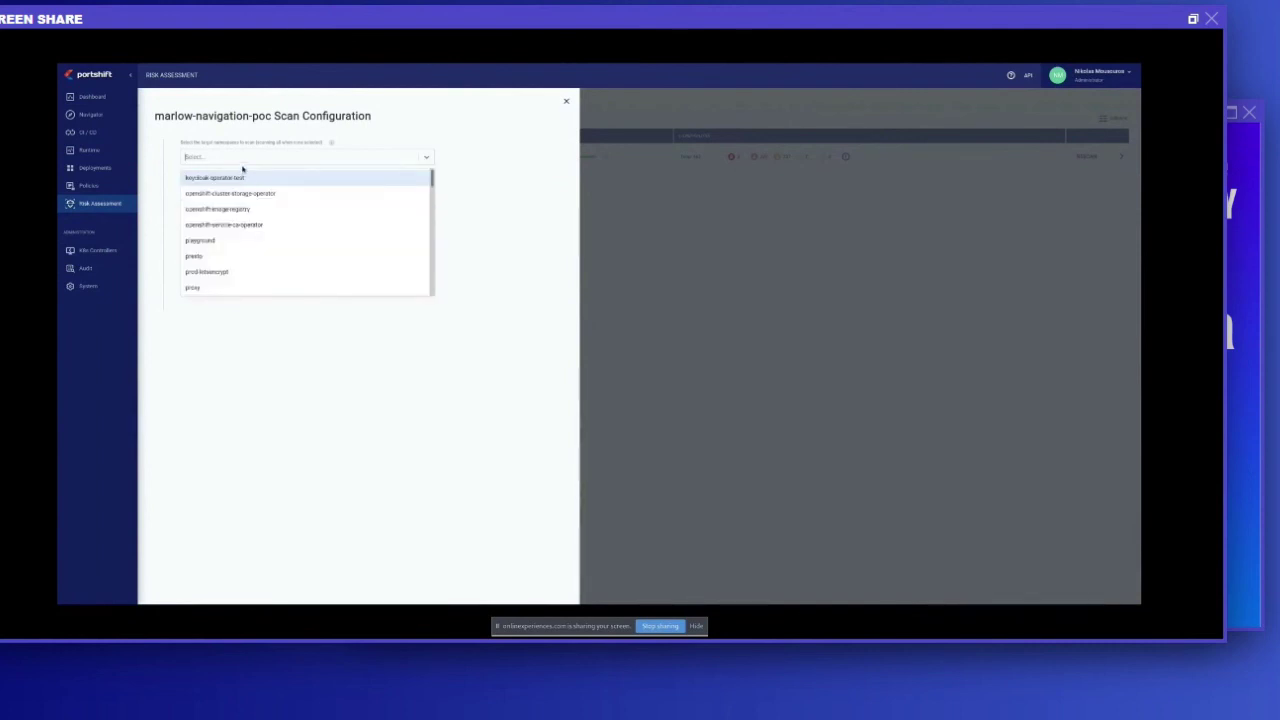
pyautogui.click(268, 133)
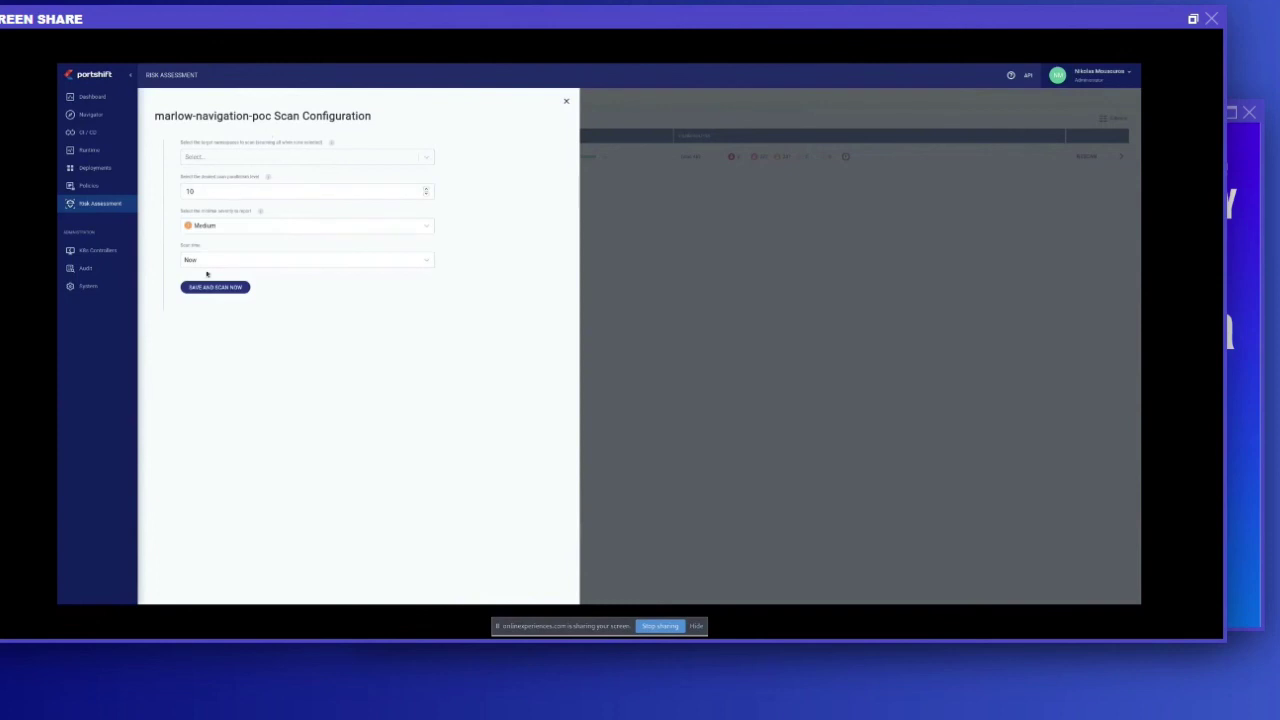
pyautogui.click(209, 286)
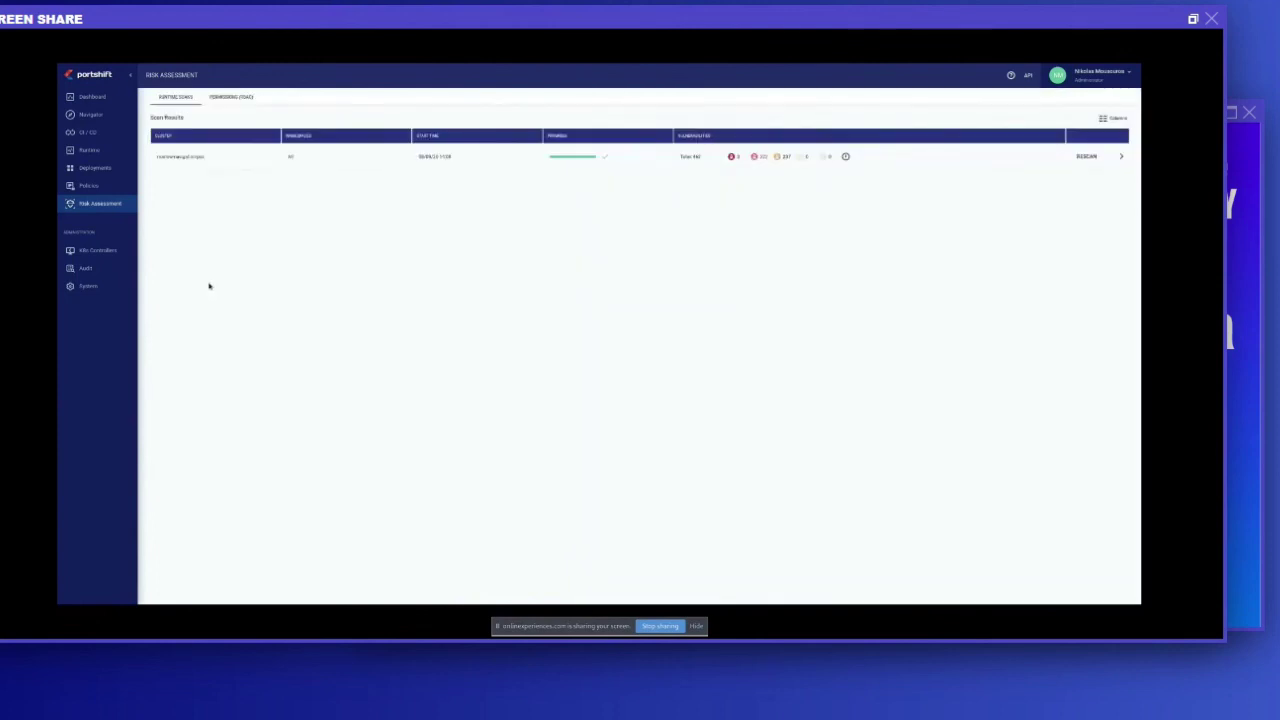